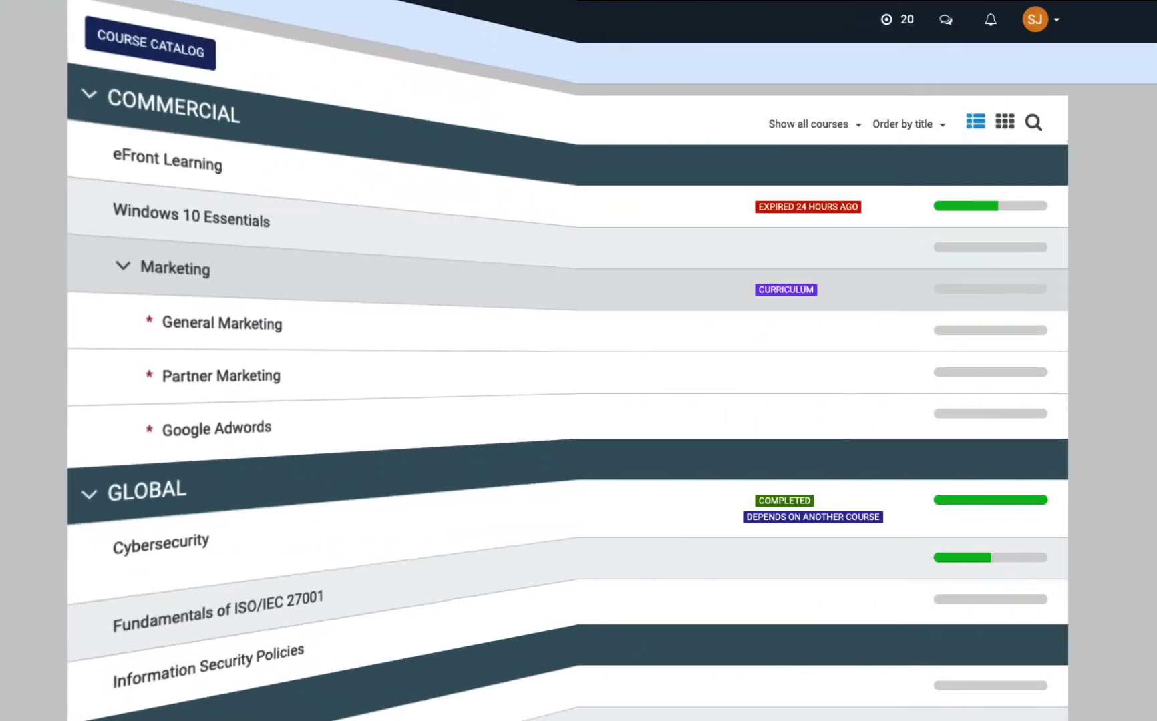
Redeem the group key from the avatar menu to join the New Hires group.
click(1041, 23)
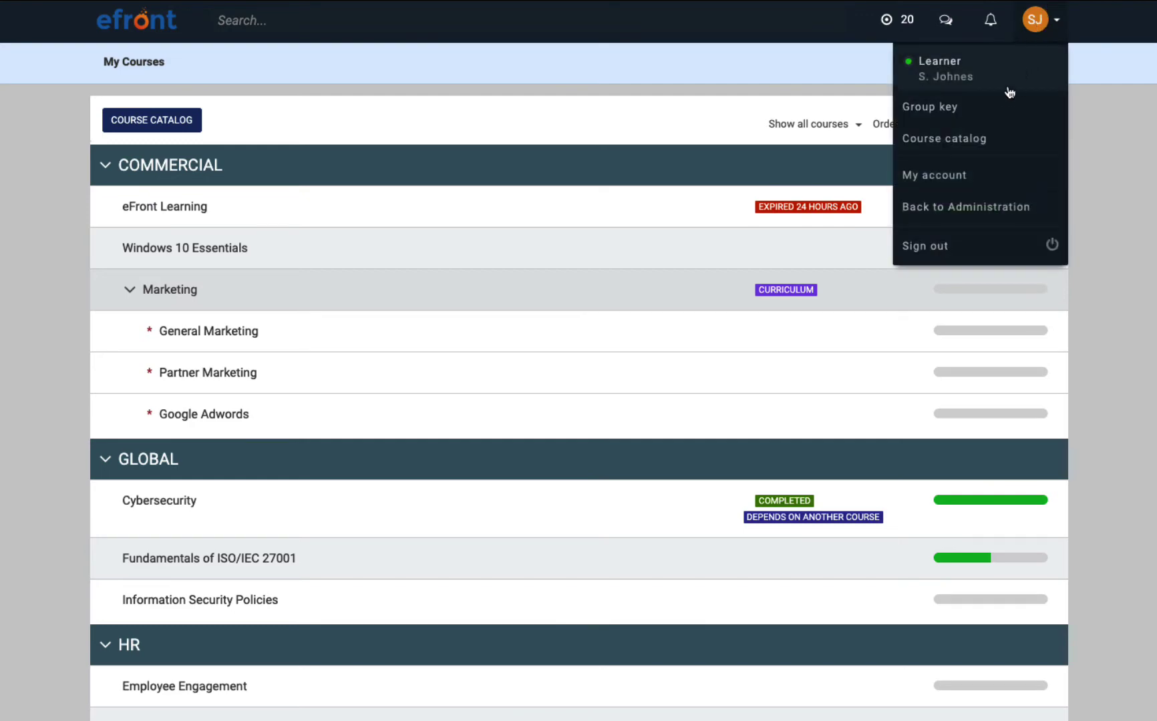
click(995, 108)
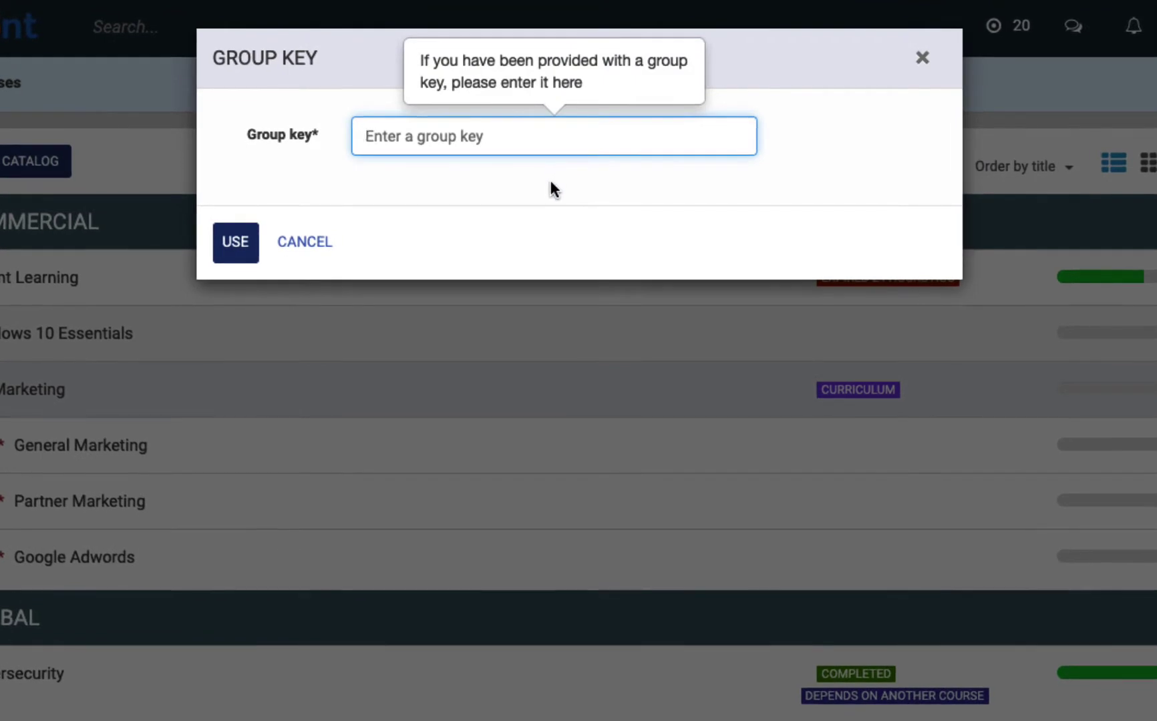
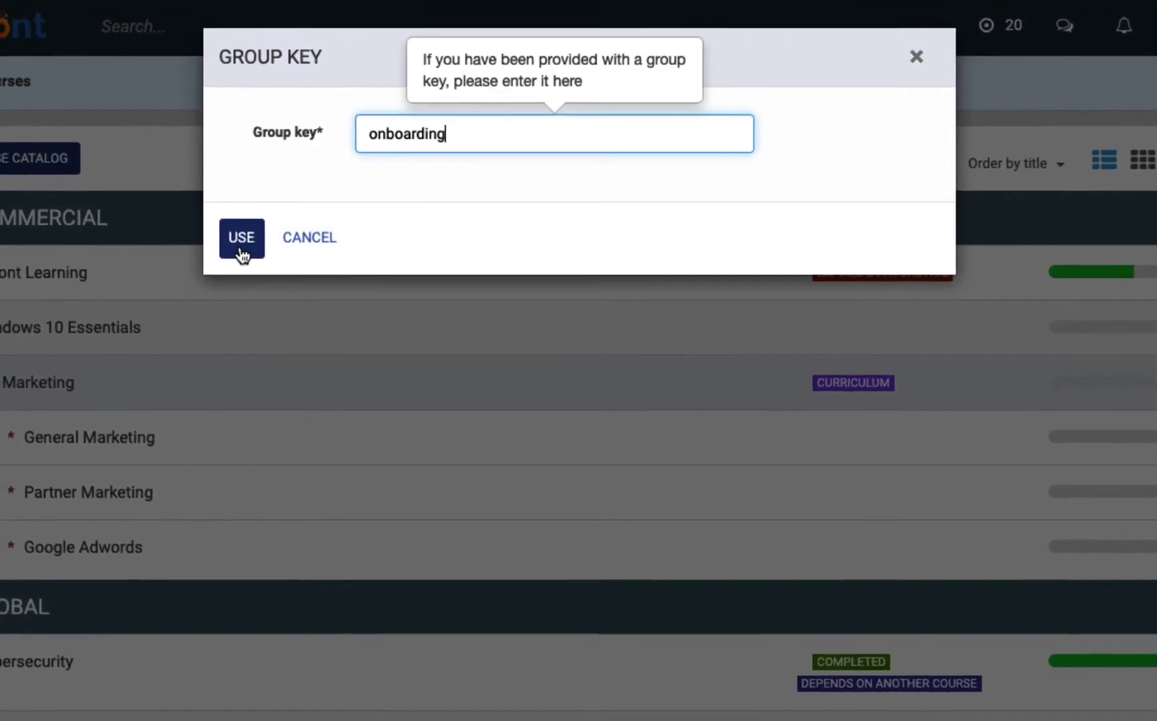
click(237, 241)
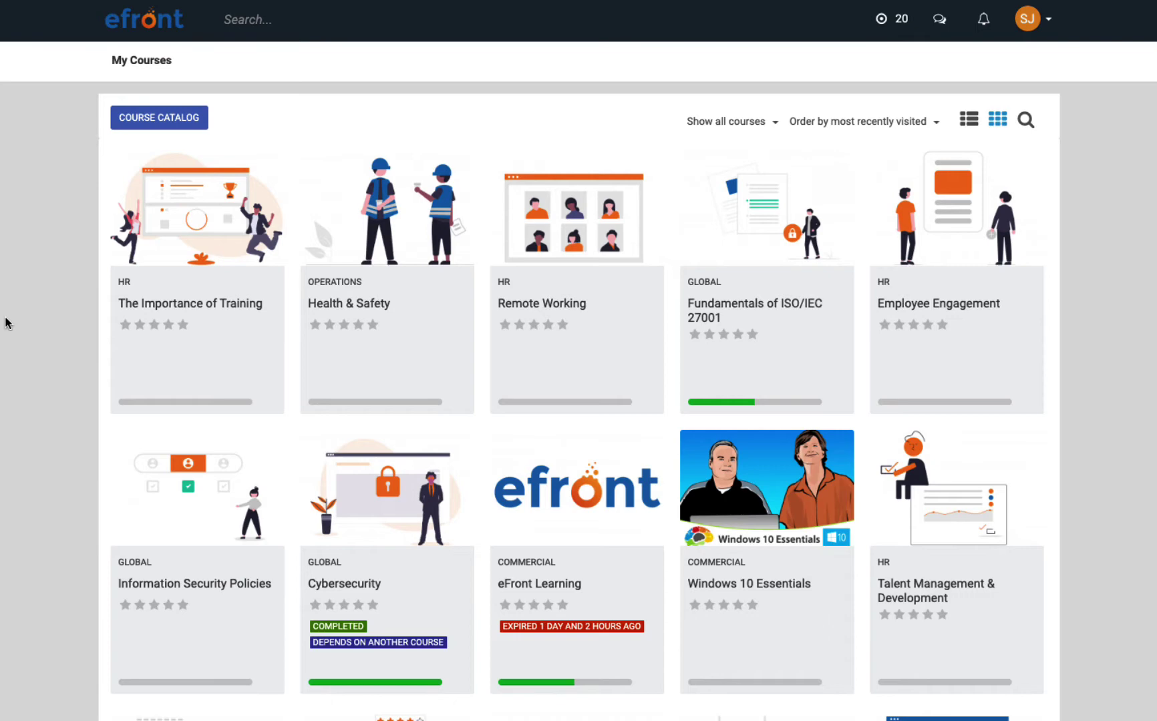
Open The Importance of Training course and start it at the Training methodologies unit.
mouse_move(120, 288)
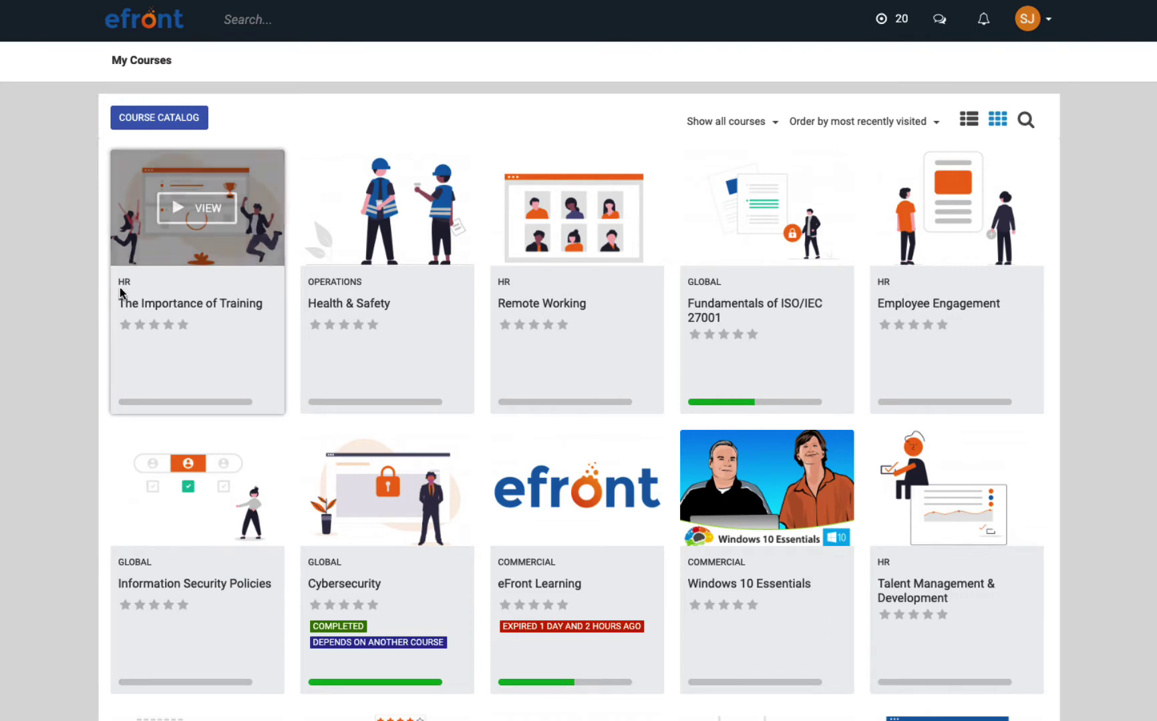
click(207, 228)
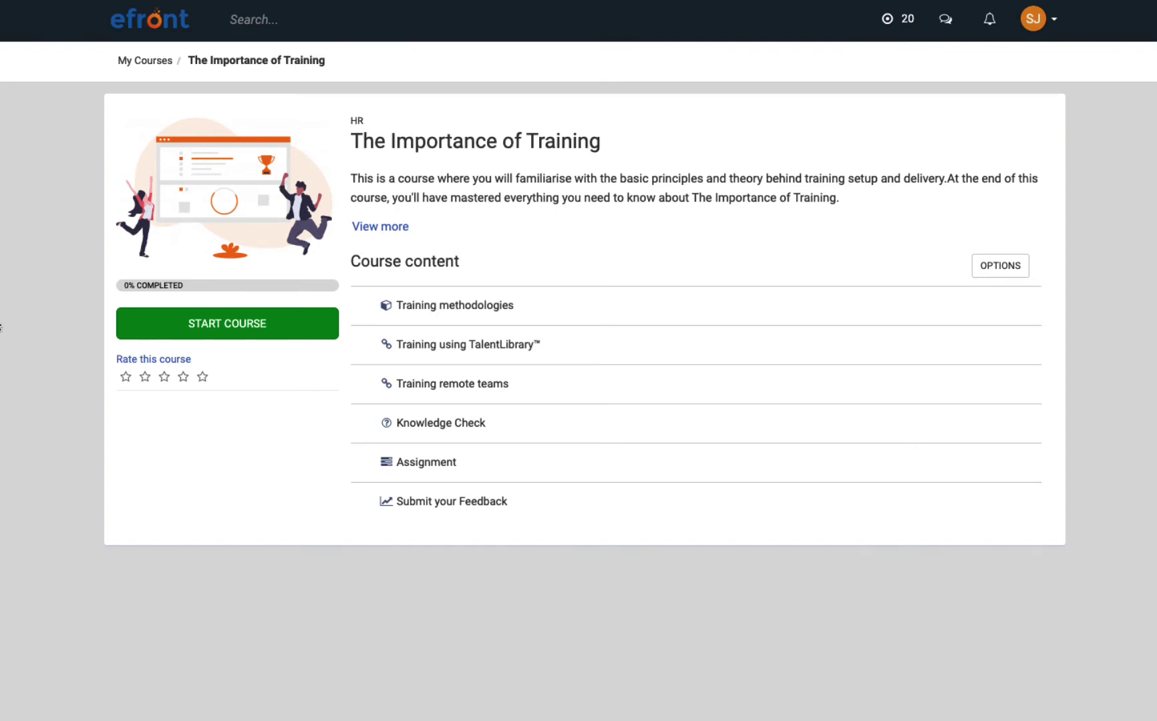
click(136, 321)
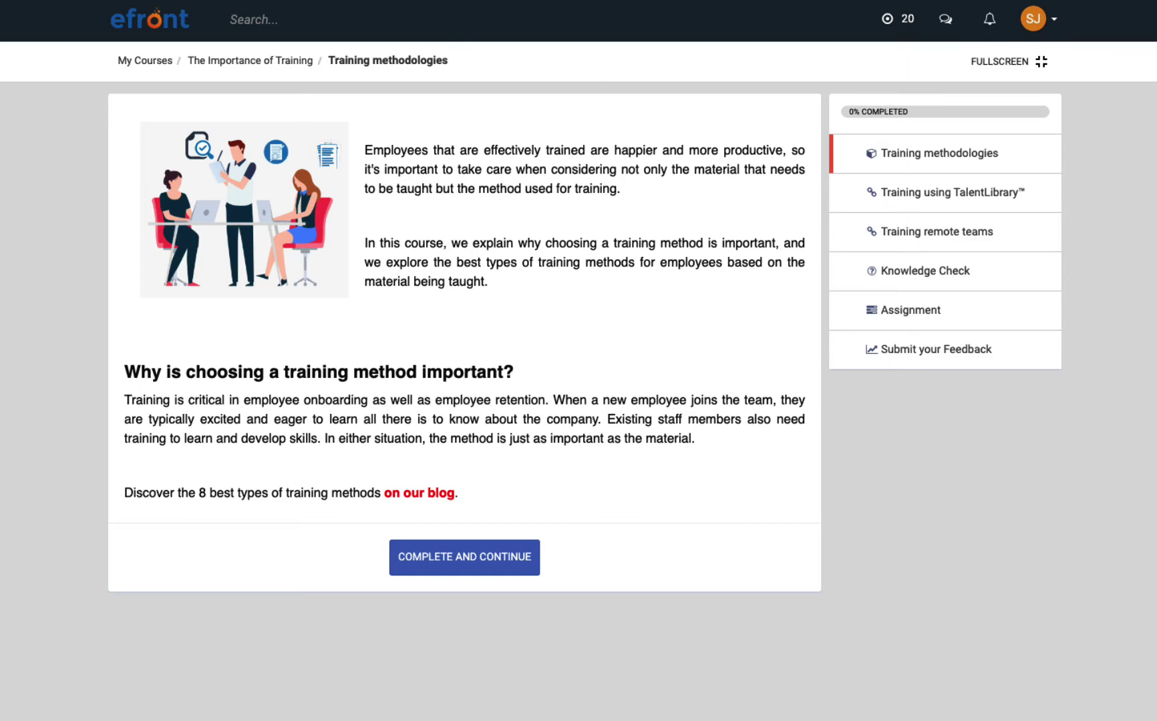
Complete the Training methodologies and Training remote teams units to reach the Knowledge Check.
click(406, 559)
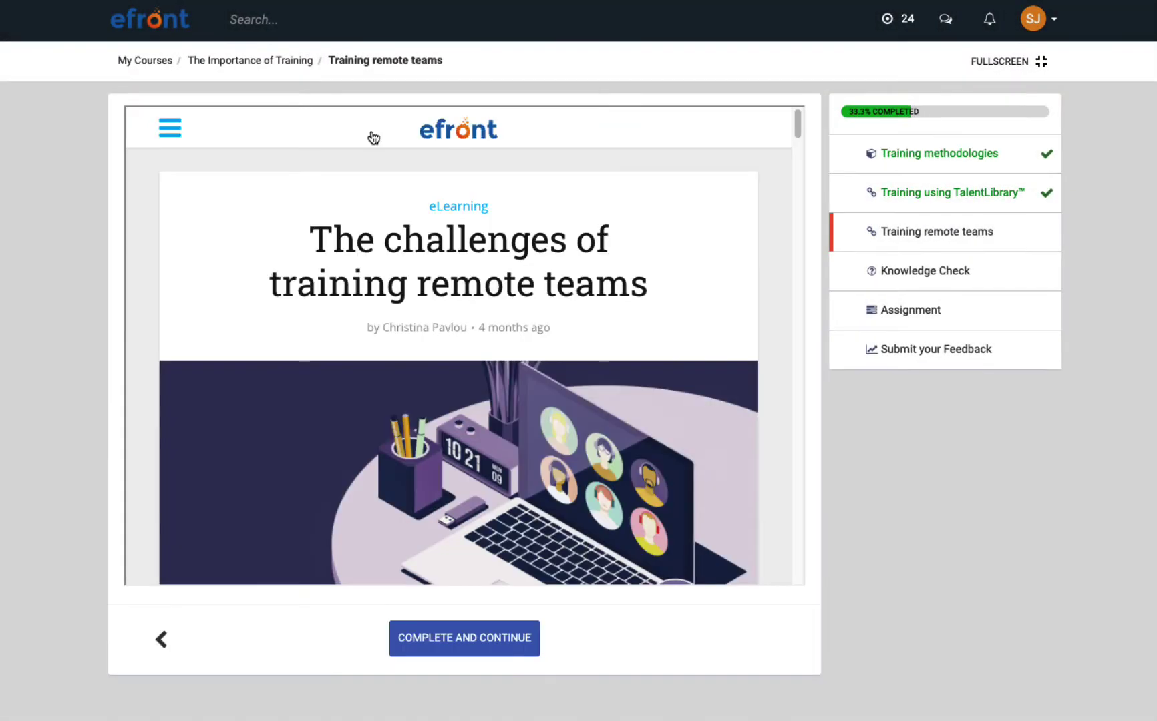
drag(796, 127, 807, 214)
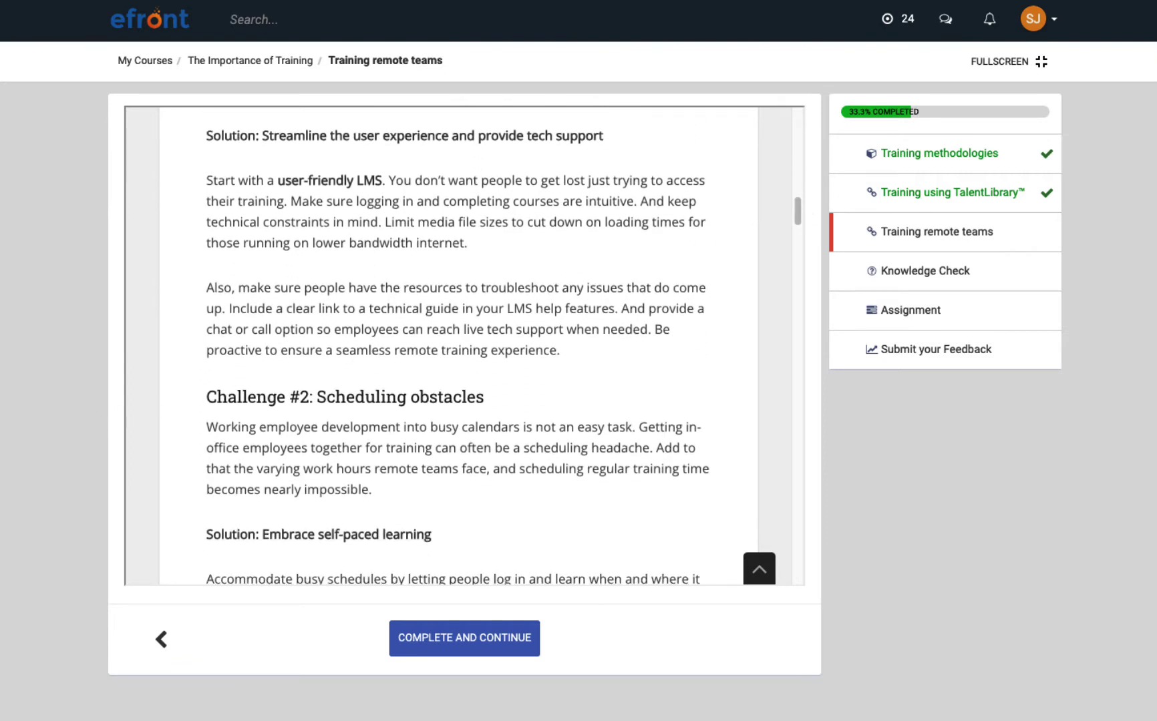
click(429, 638)
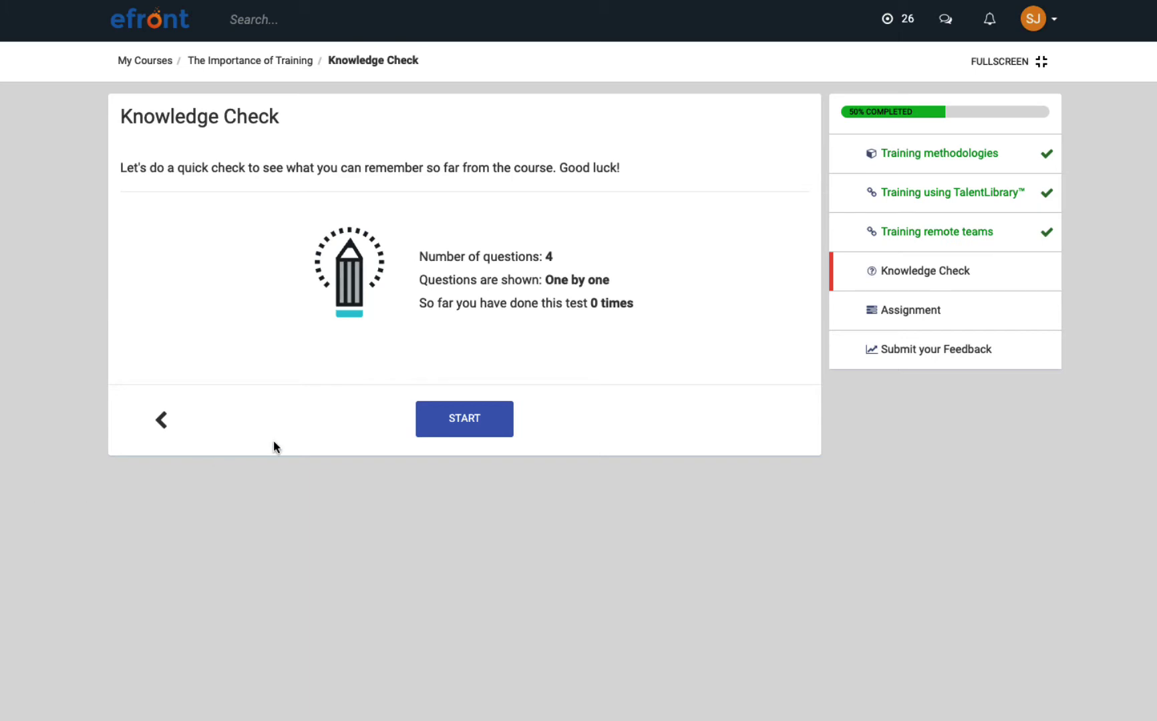
Start the Knowledge Check and submit answers for the fill-in-the-blanks, matching and checkbox questions.
click(426, 421)
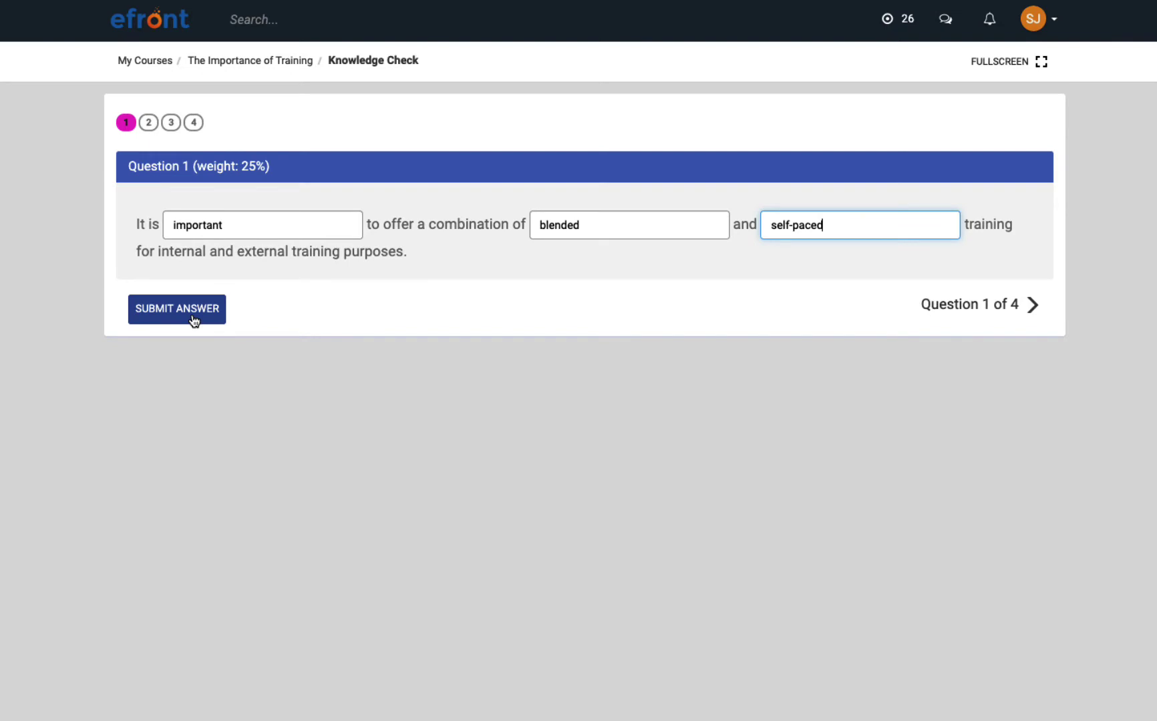
click(193, 319)
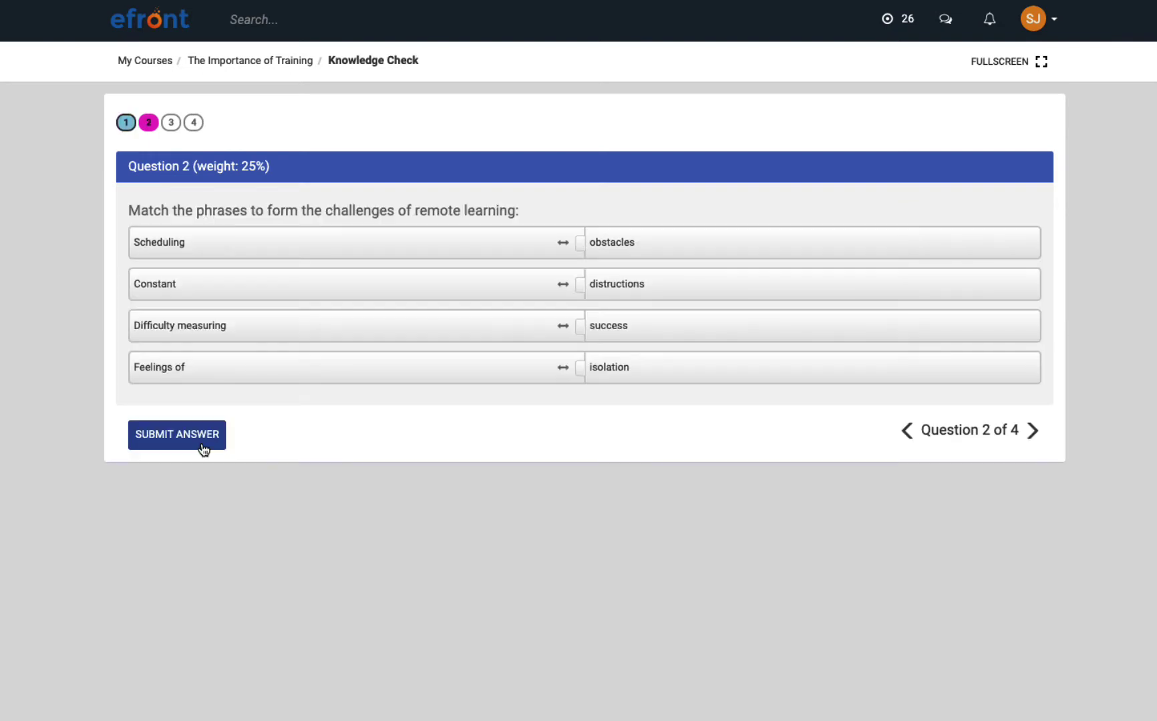
click(203, 449)
click(205, 493)
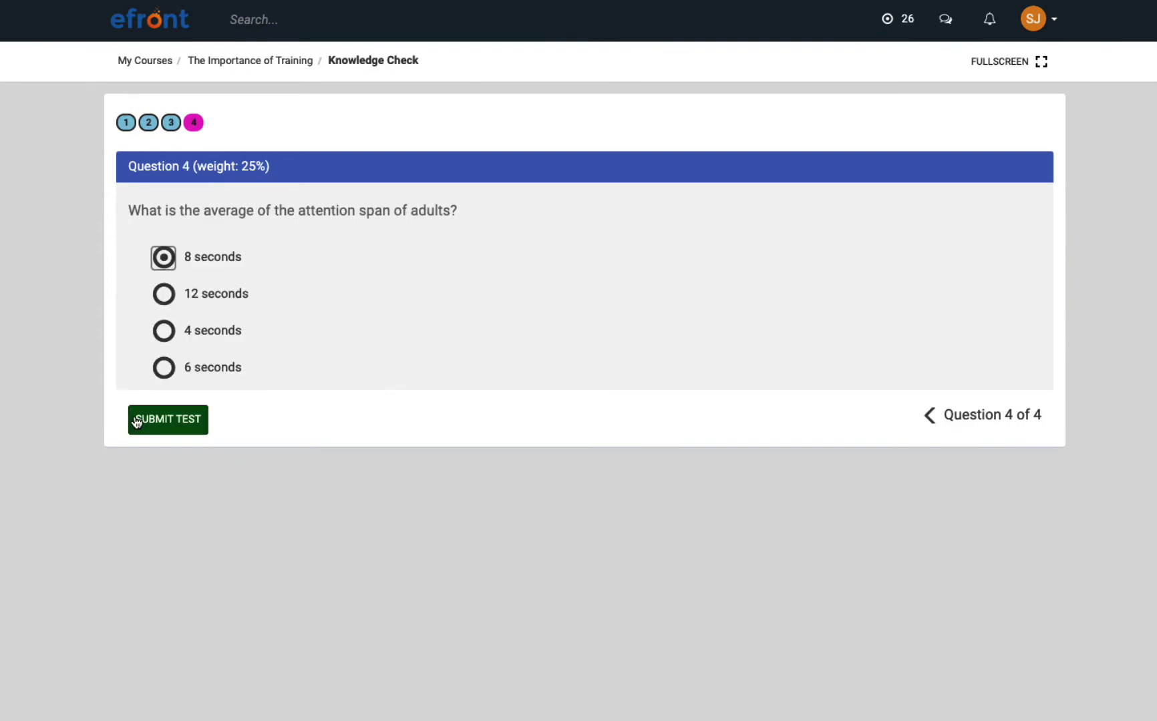
Submit the whole test and review the 87.50% passing results.
click(136, 421)
scroll(136, 422, down, 3)
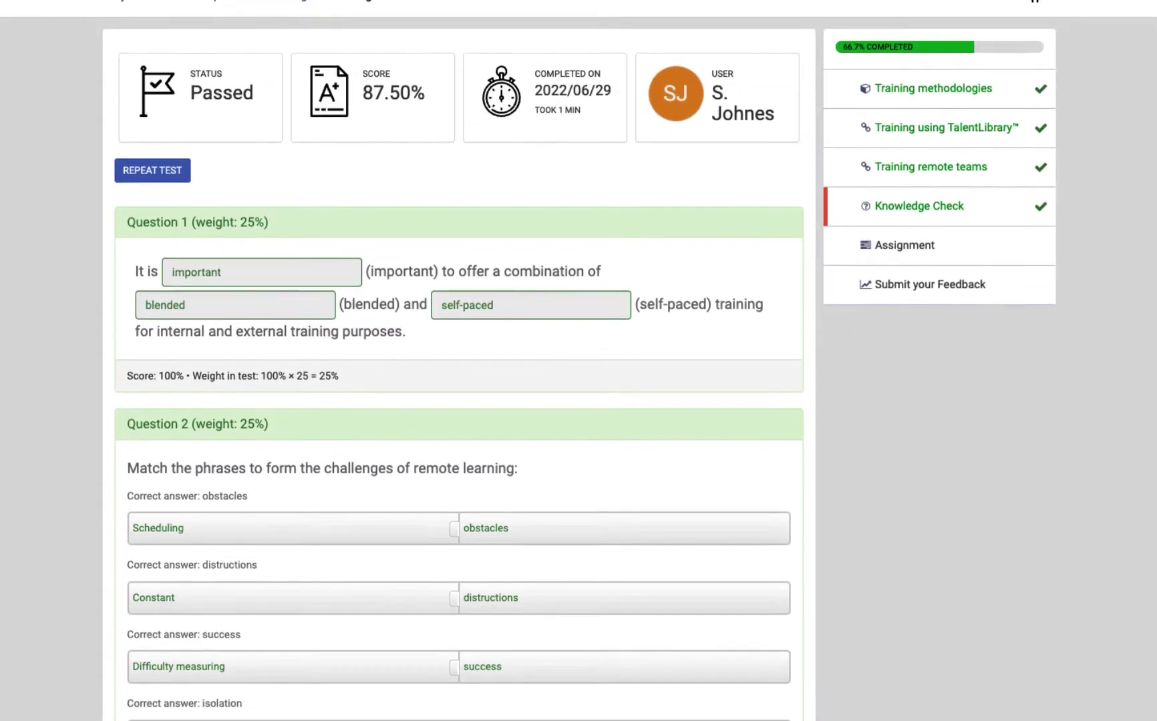
scroll(458, 361, down, 5)
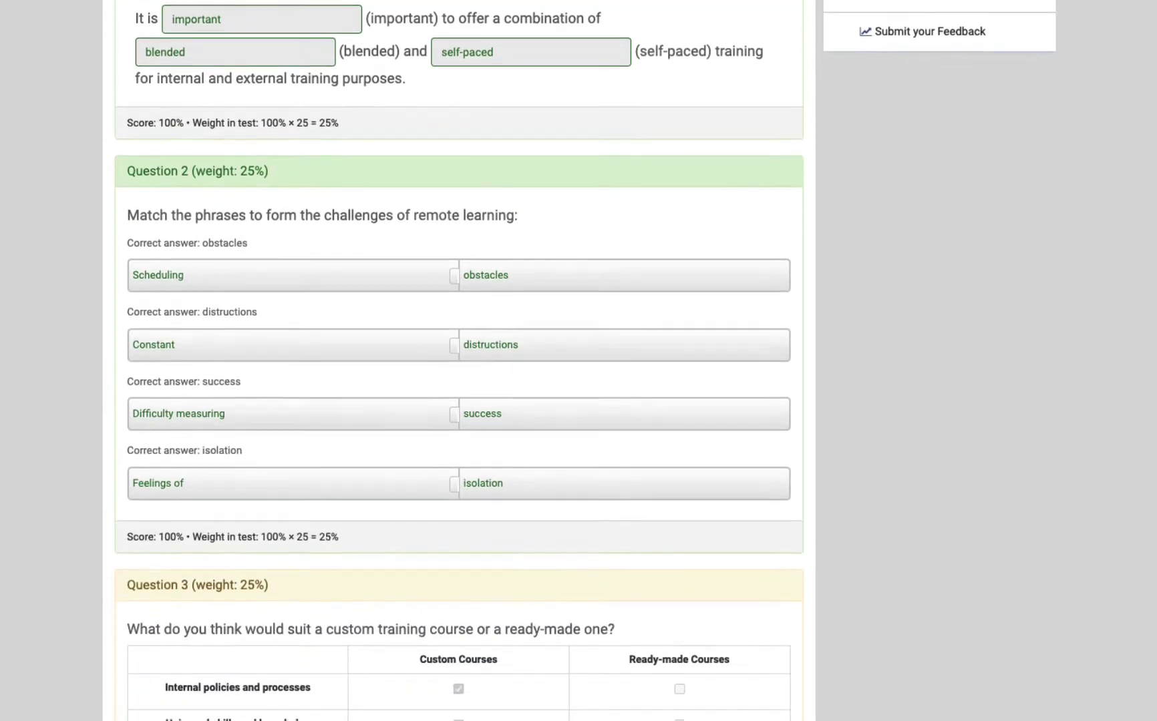
scroll(458, 360, down, 5)
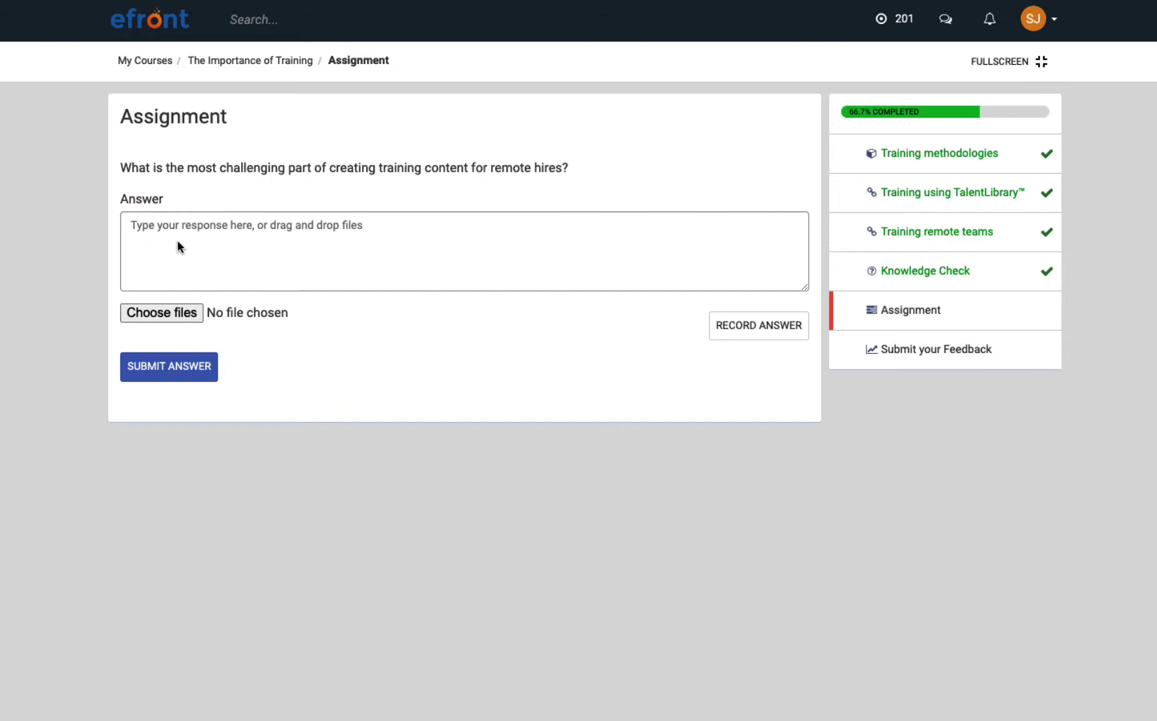
Paste the prepared answer about distractions into the Assignment and submit it.
click(176, 234)
text(Distractions Everywhere  Having a time management system is perhaps the most difficult challenge for students to overcome because it depends entirely on self-motivation. Students need to be serious about their education, learn how to manage time, set their daily schedule, and study despite constant distractions.)
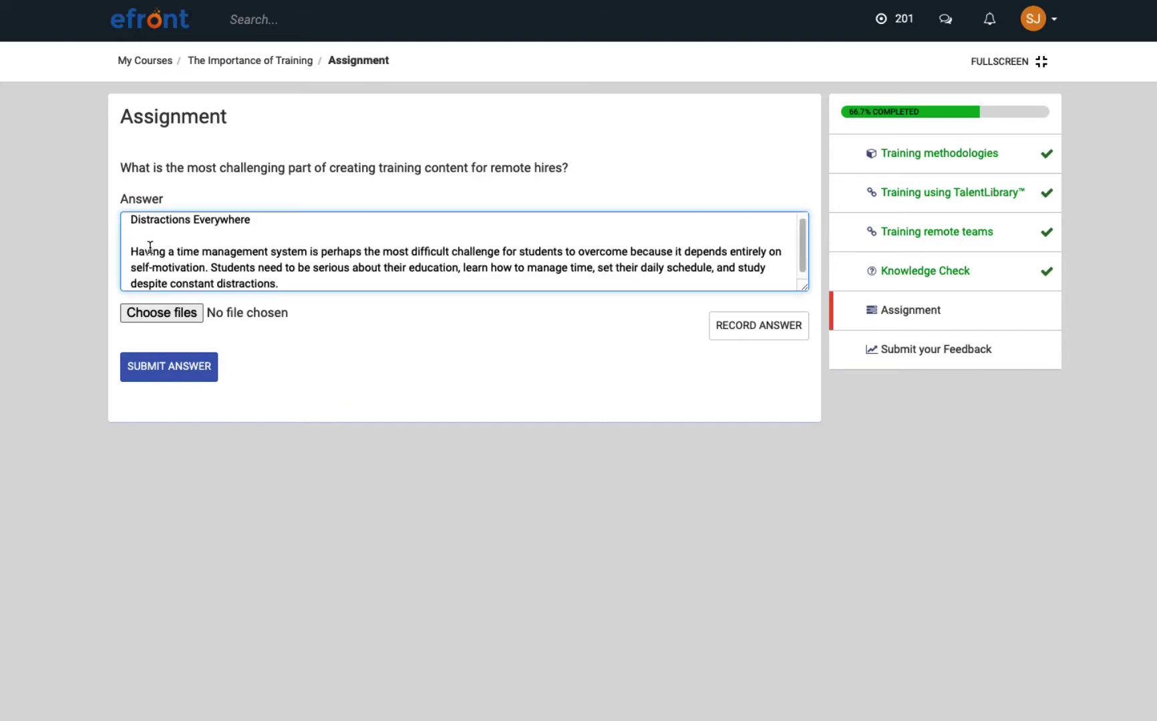
click(143, 368)
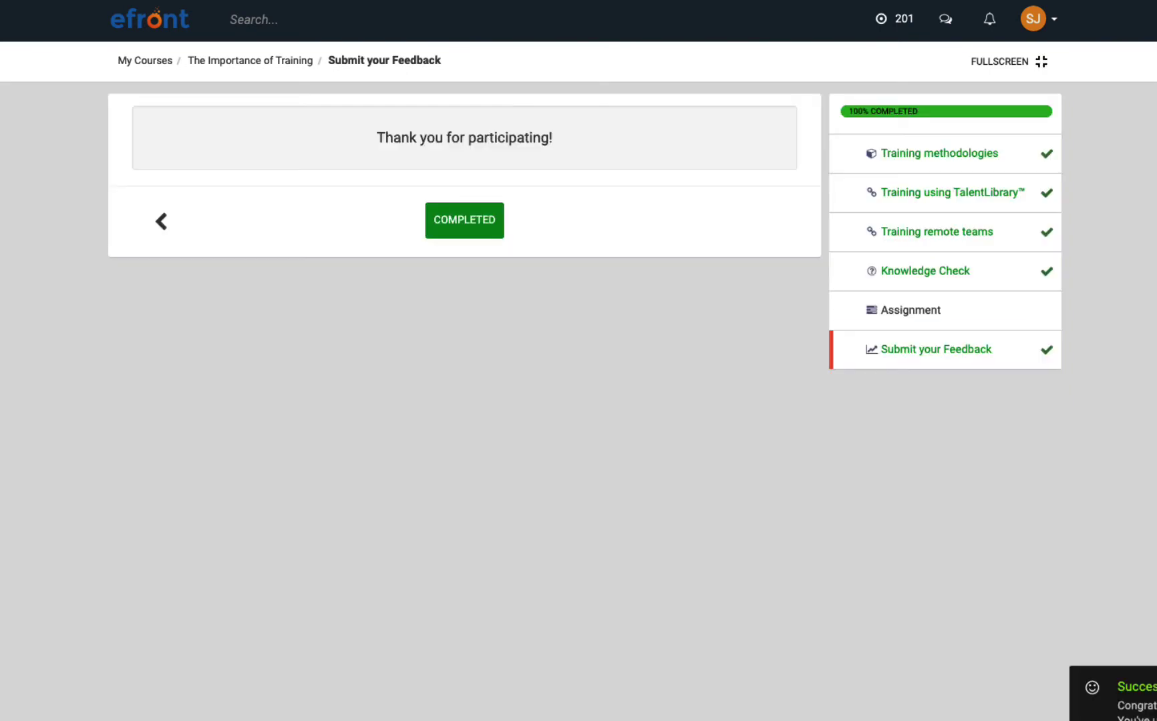
Leave the completed unit, view the points leaderboard and open the learner's training history.
click(463, 235)
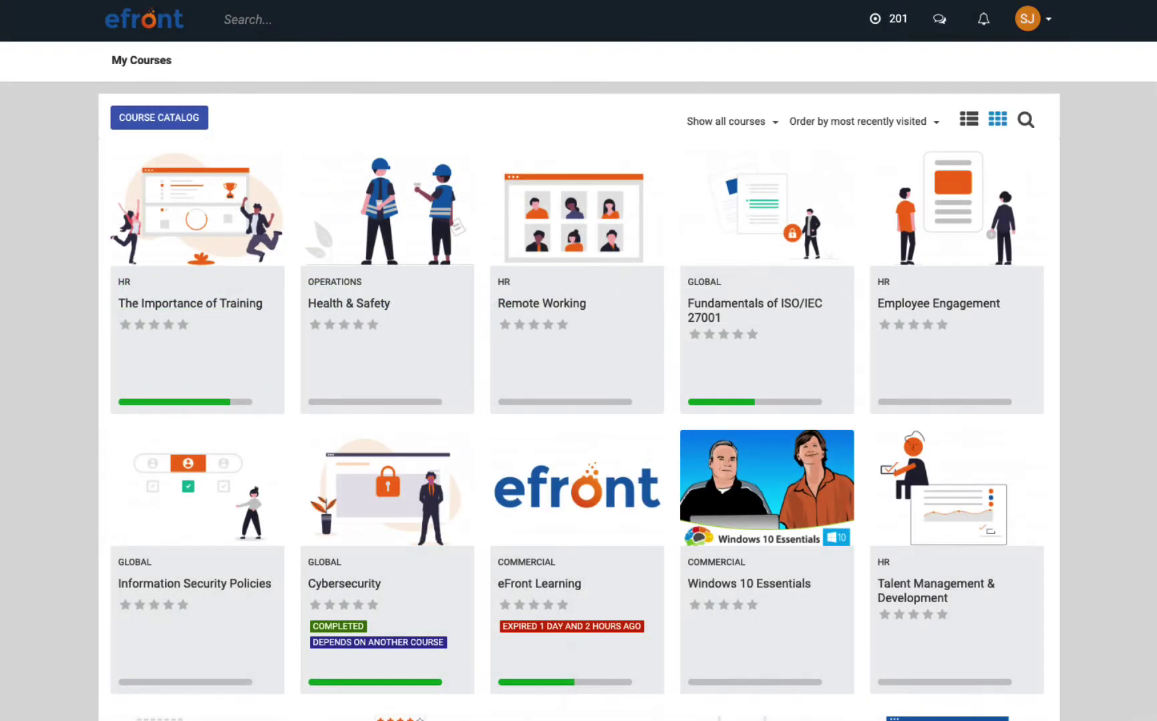
click(893, 24)
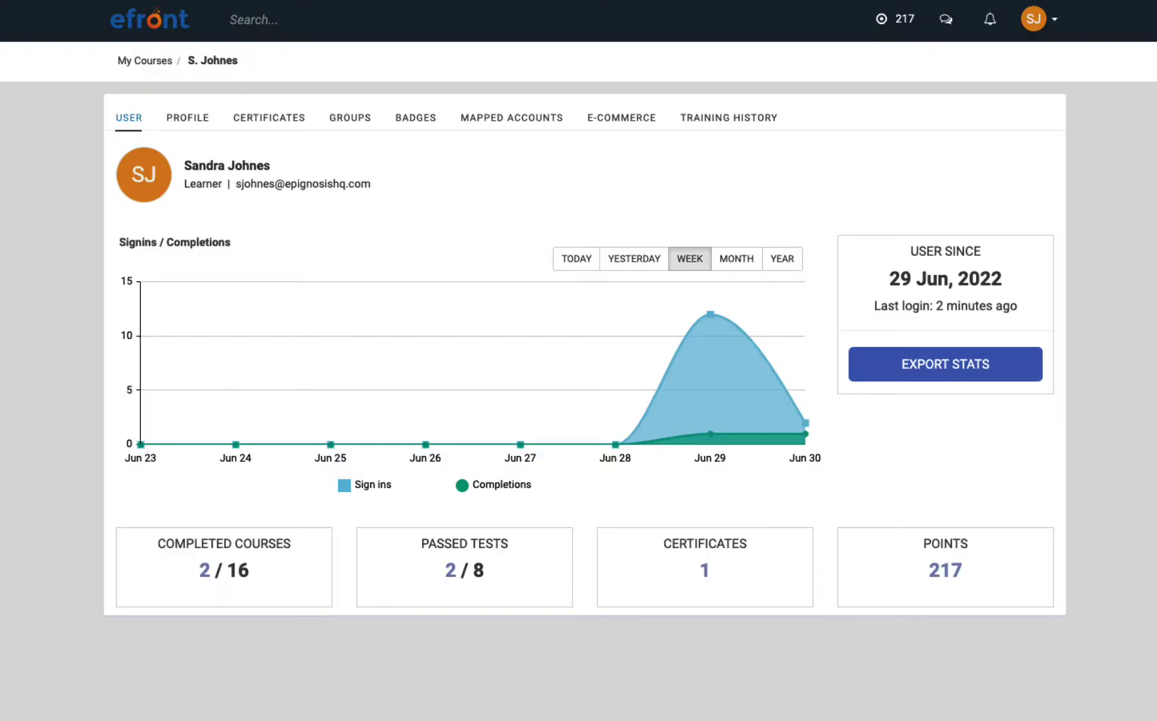
click(751, 117)
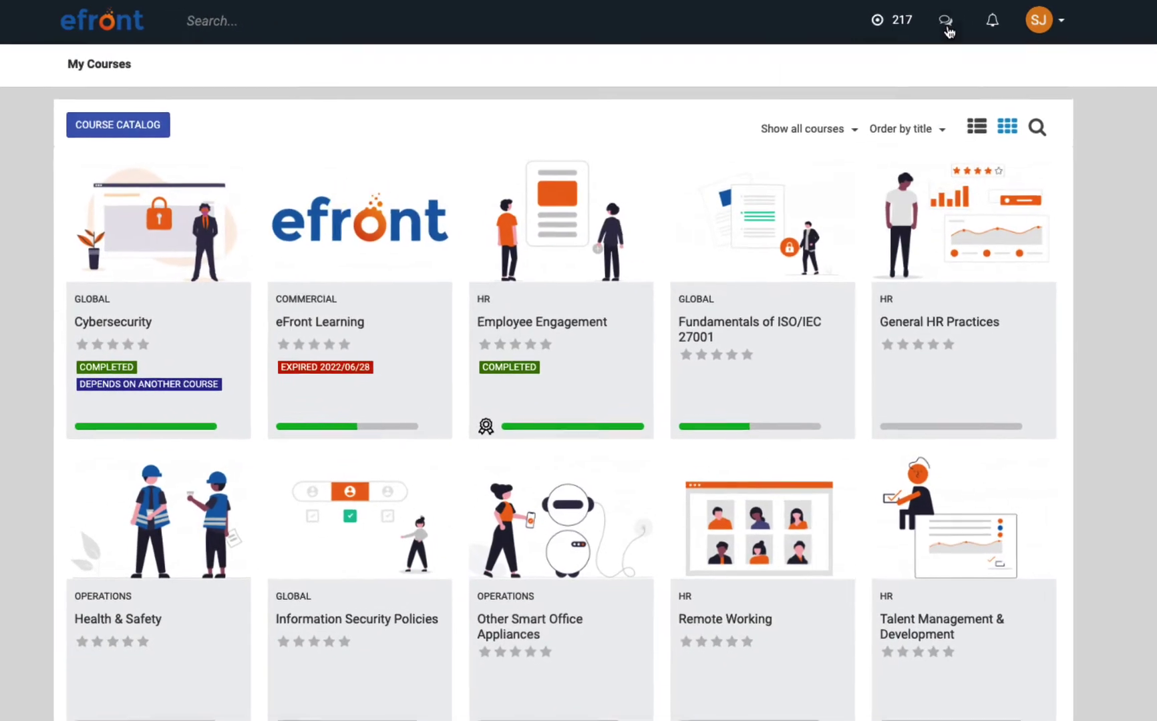
Open the Additional resources thread in the Employee Engagement course discussions.
click(945, 23)
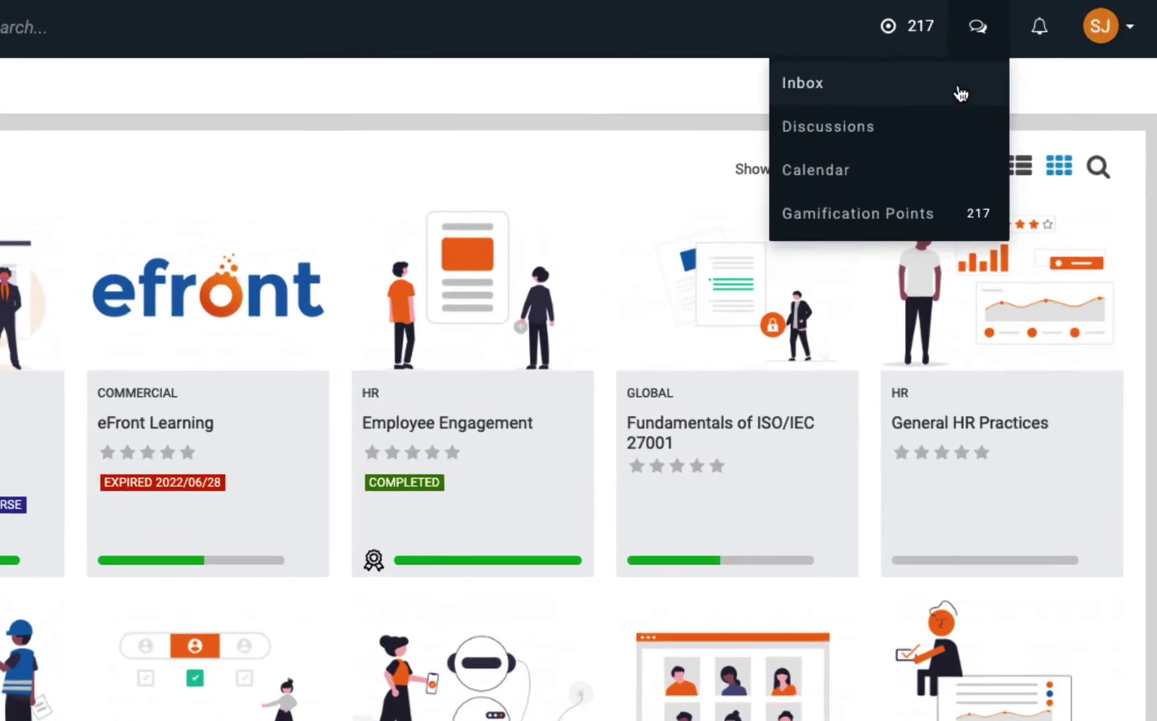
click(955, 127)
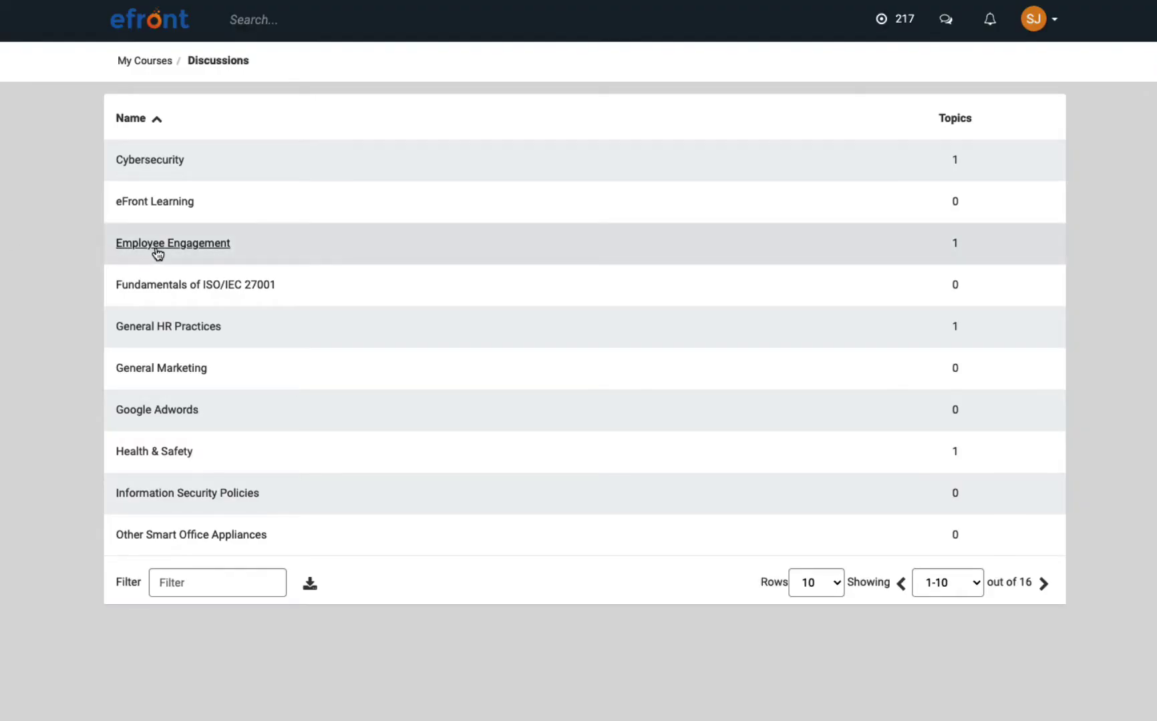
click(158, 251)
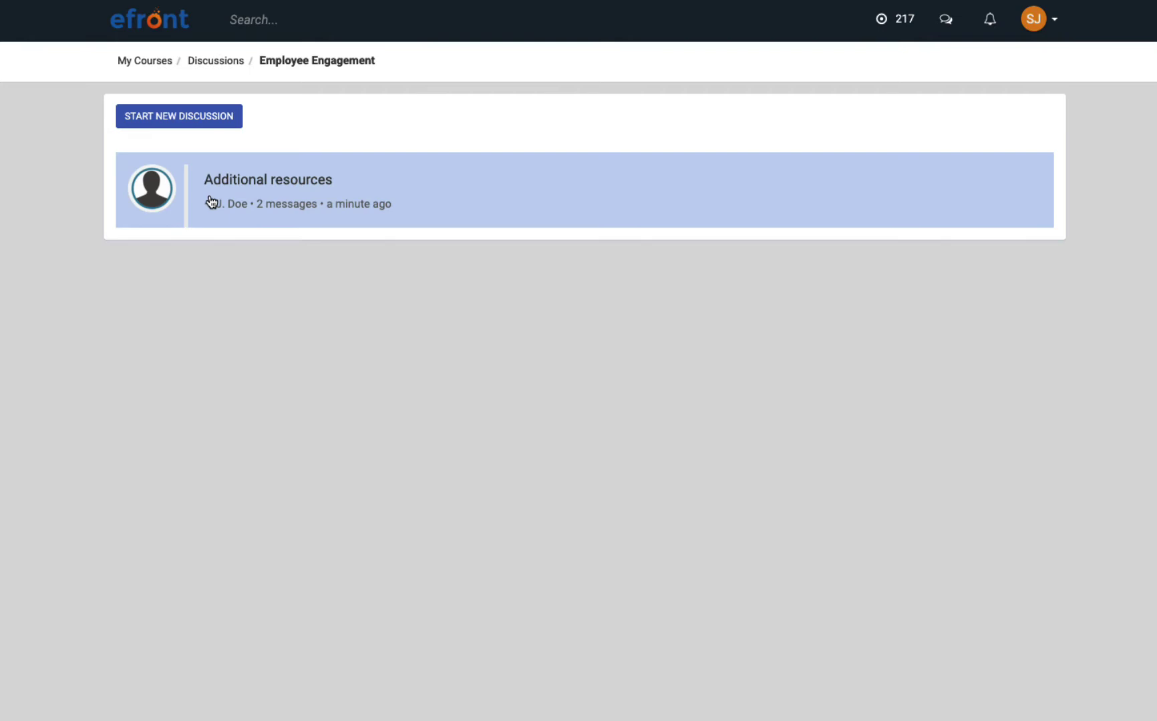
click(212, 201)
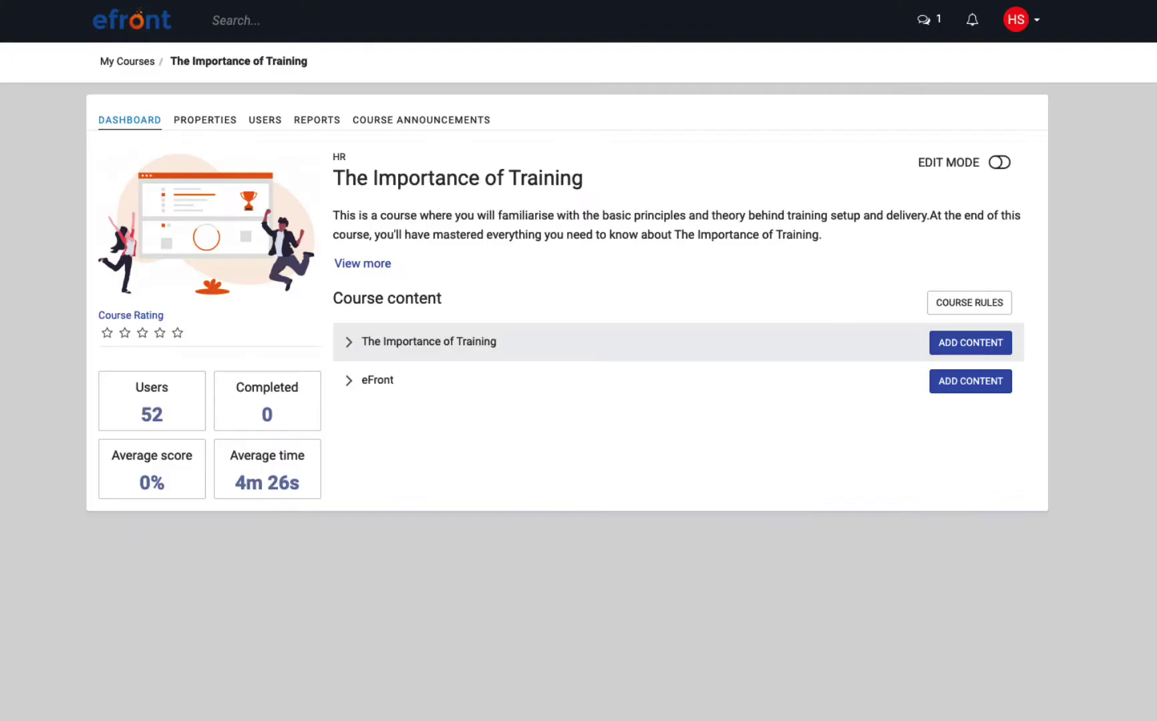
Drag Training Fundamentals.pptx into The Importance of Training content section via ADD CONTENT.
click(348, 342)
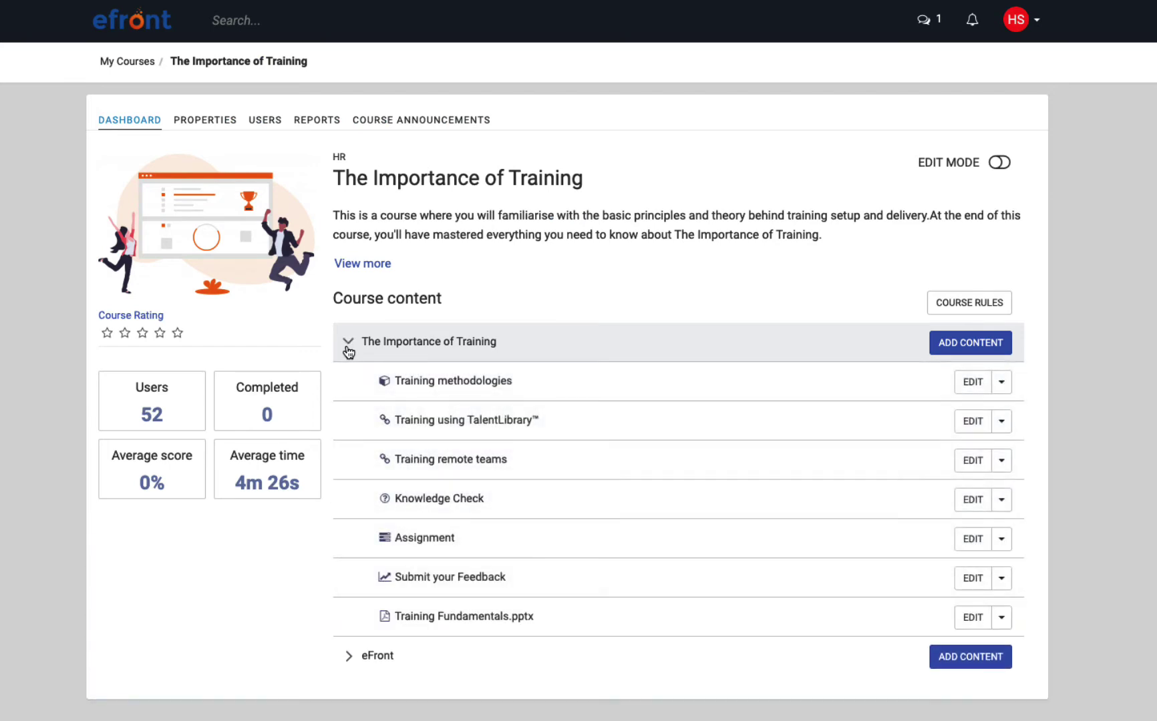
click(970, 343)
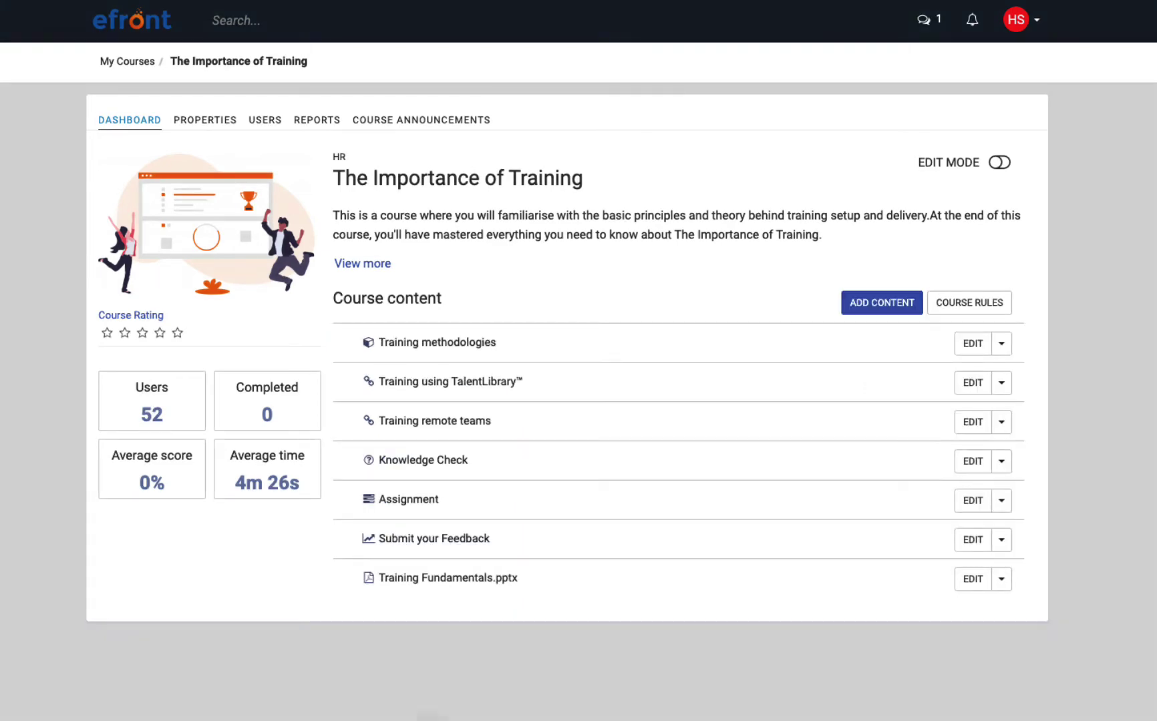
drag(431, 714, 623, 517)
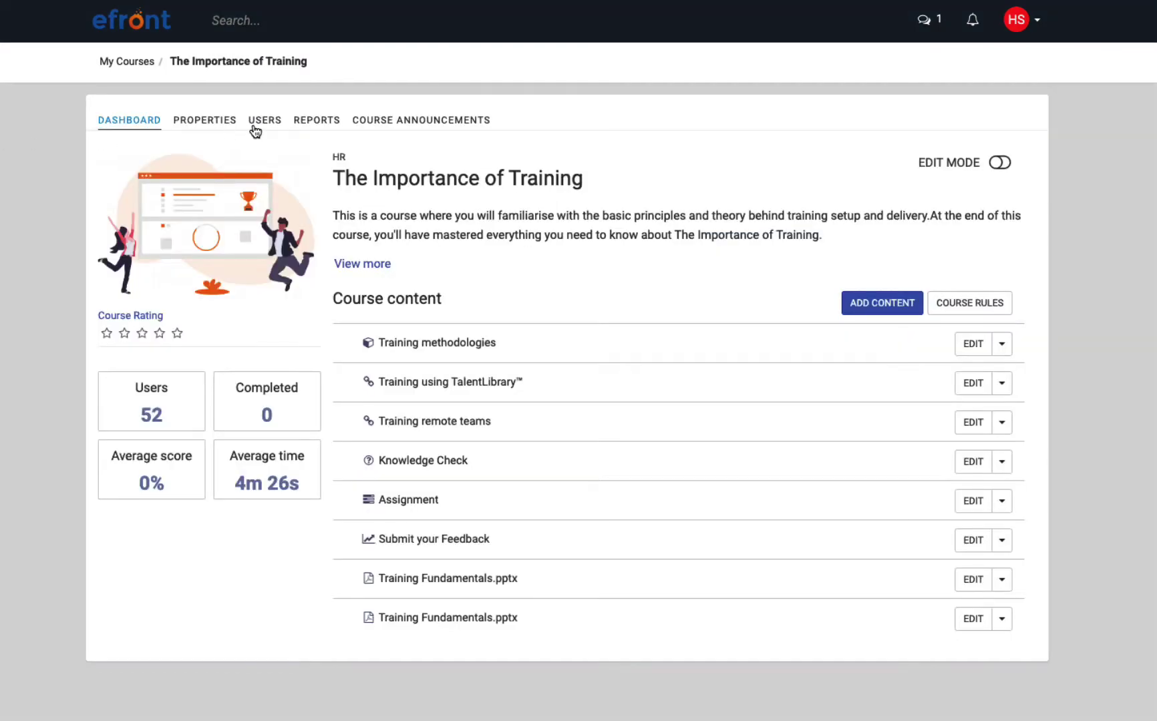
Enroll the next three unenrolled instructors from the course's USERS list.
click(255, 131)
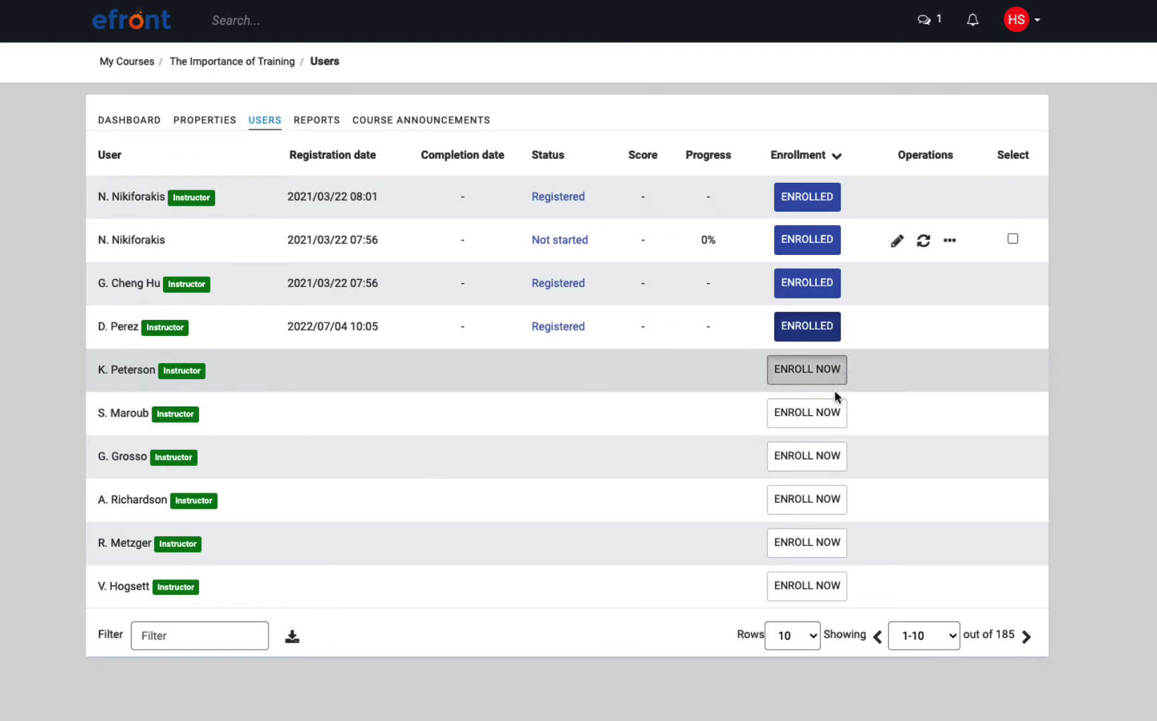
click(834, 382)
click(833, 412)
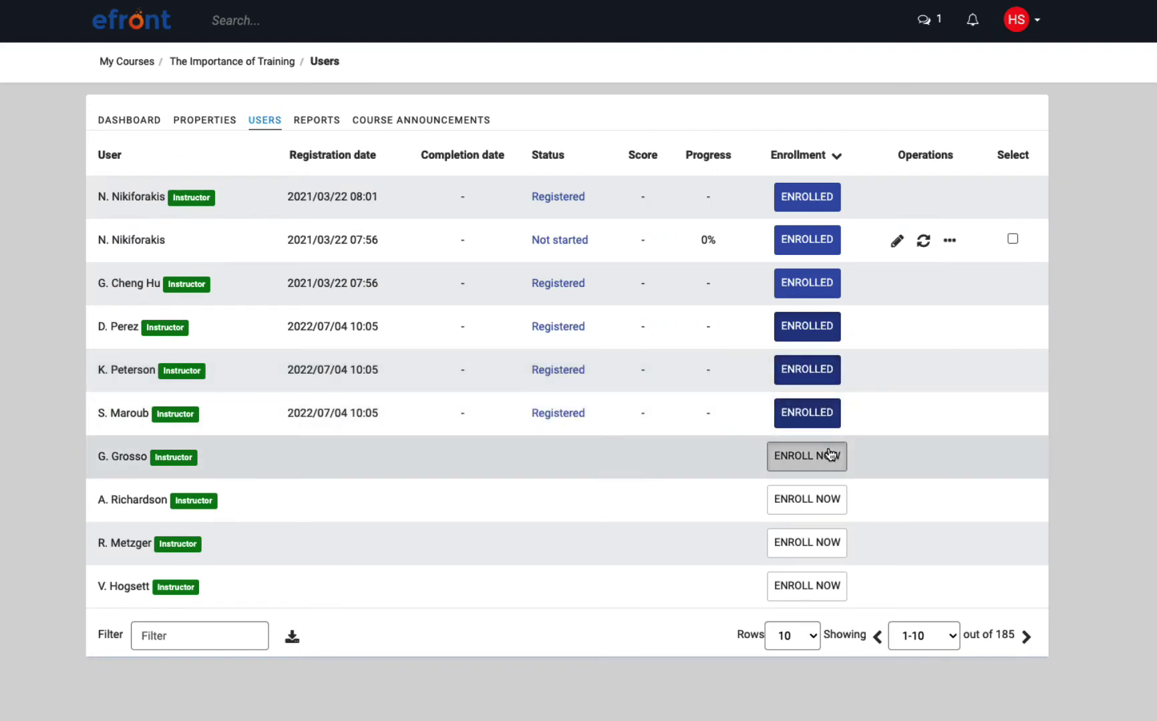
click(827, 459)
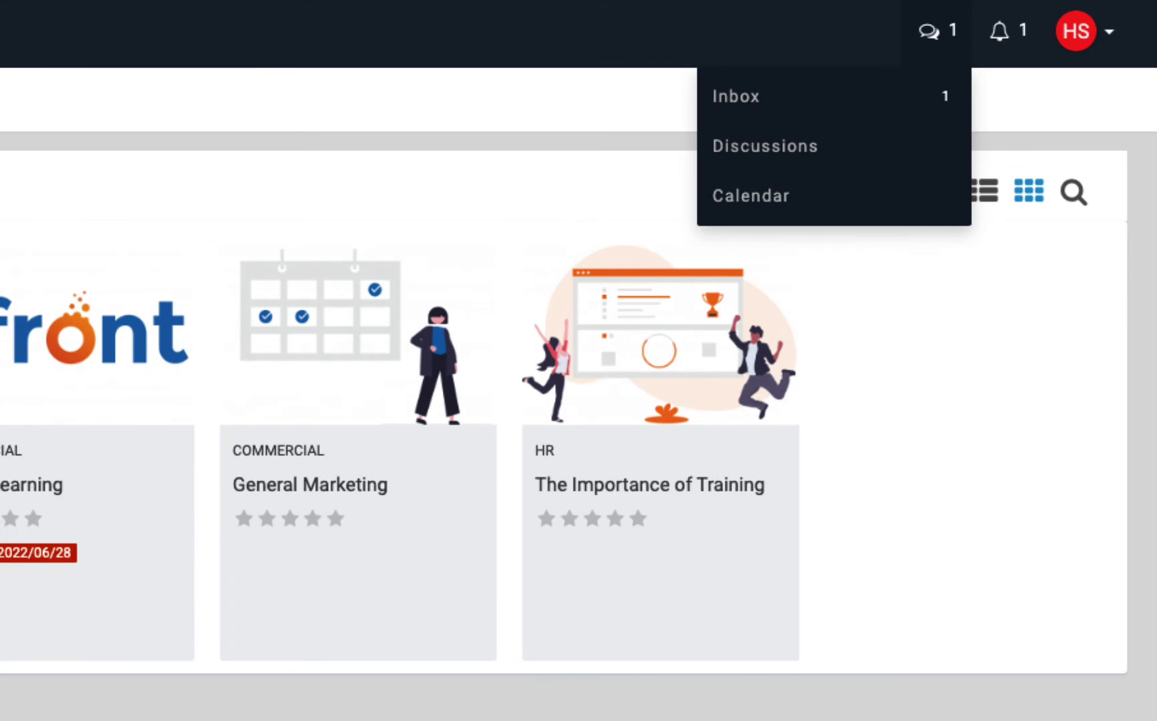
View the list of notifications.
click(999, 31)
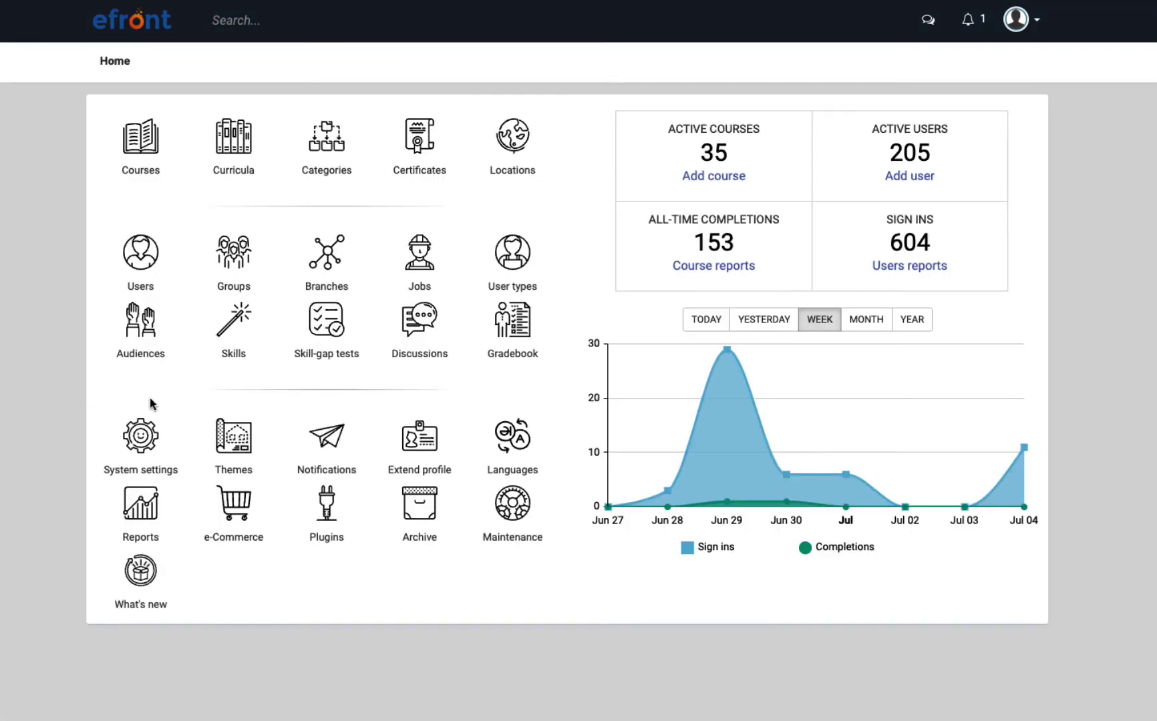
click(217, 430)
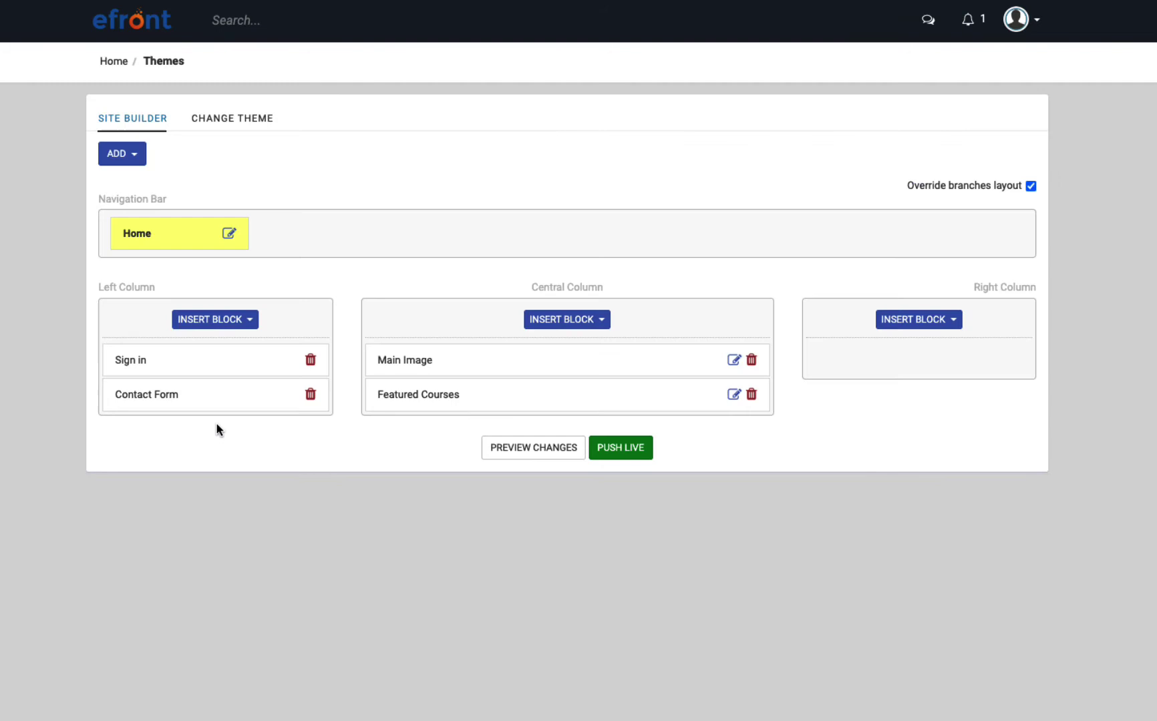
click(228, 119)
scroll(578, 360, down, 3)
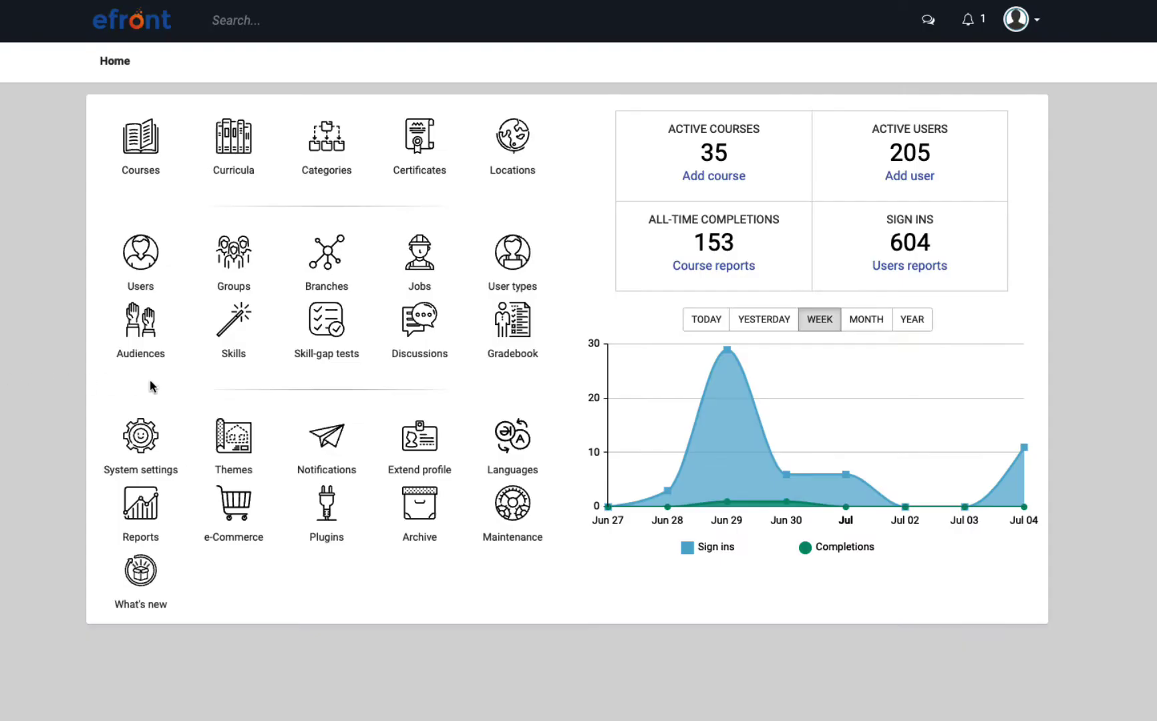
click(325, 432)
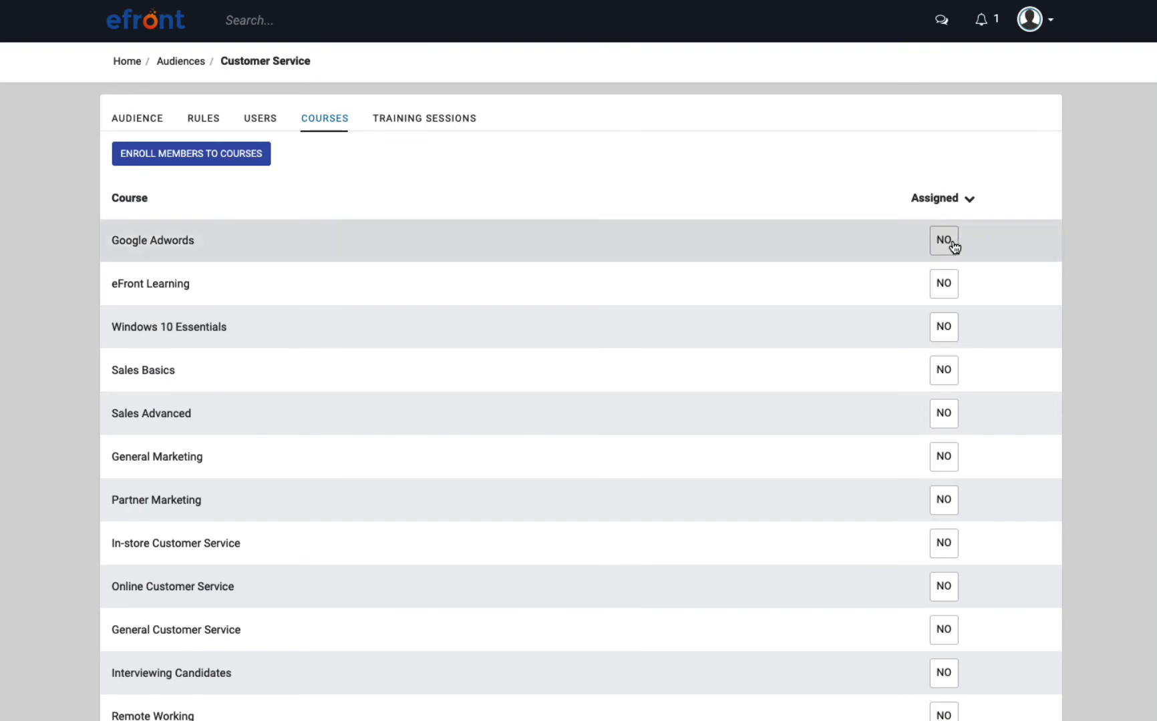
Assign Google Adwords, eFront Learning, Windows 10 Essentials and Sales Basics to Customer Service, then view its training sessions.
click(952, 246)
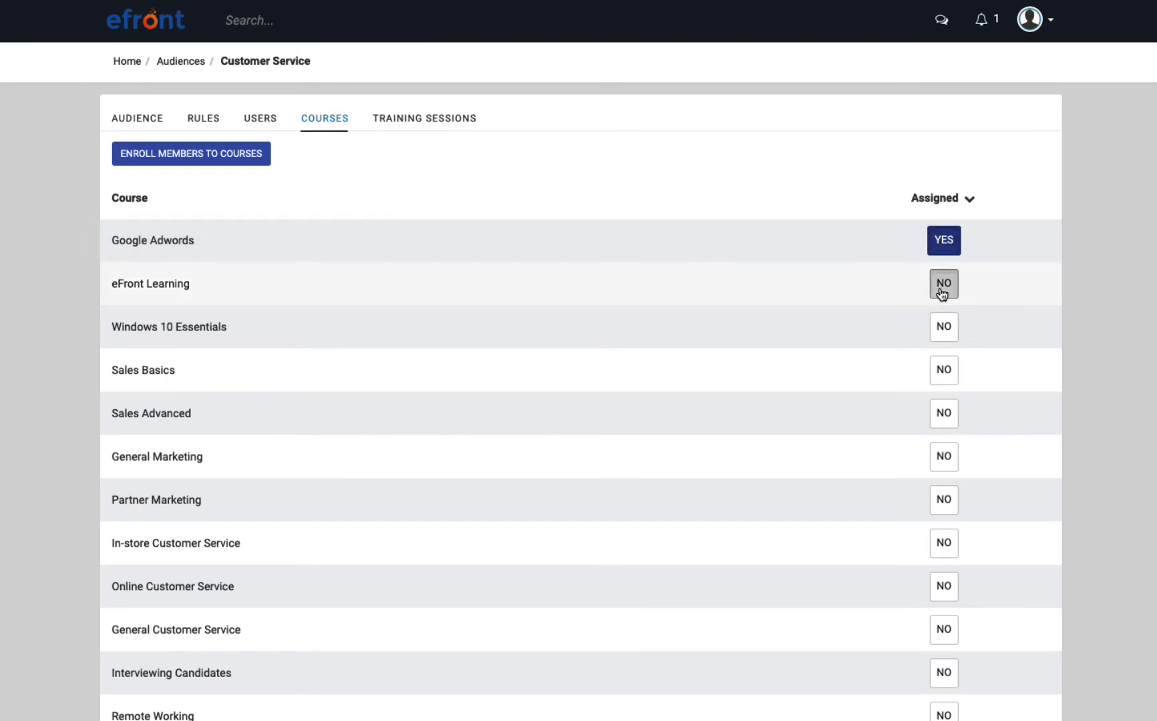
click(940, 290)
click(941, 329)
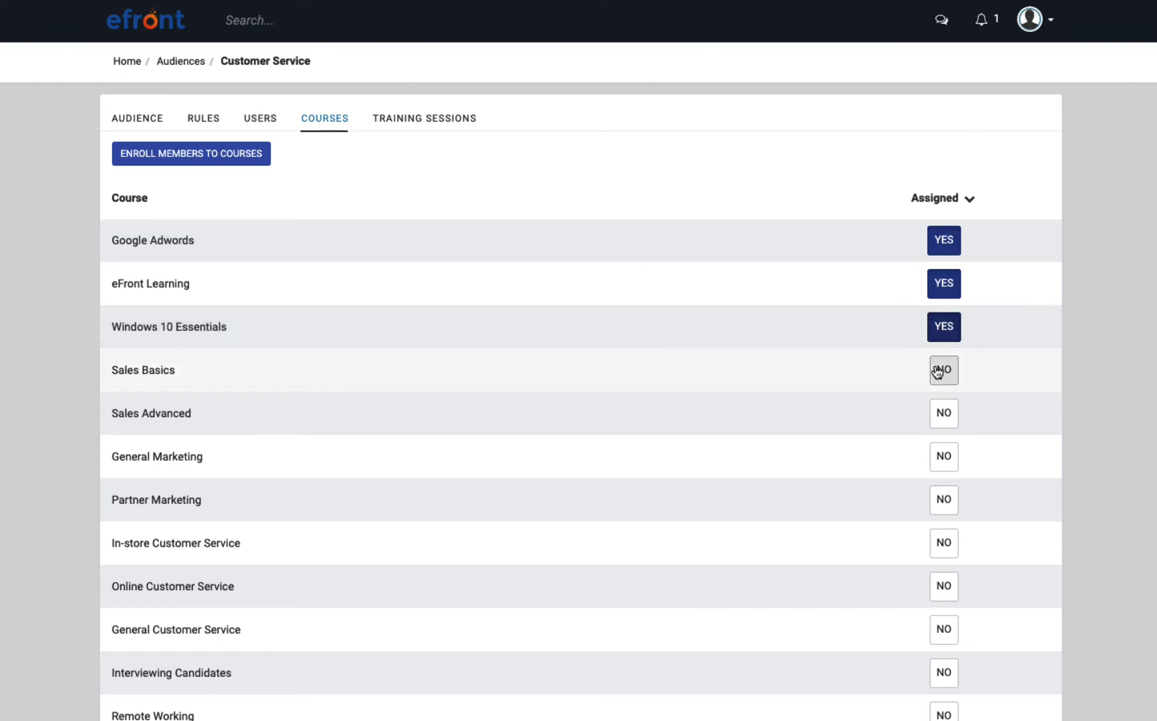
click(938, 371)
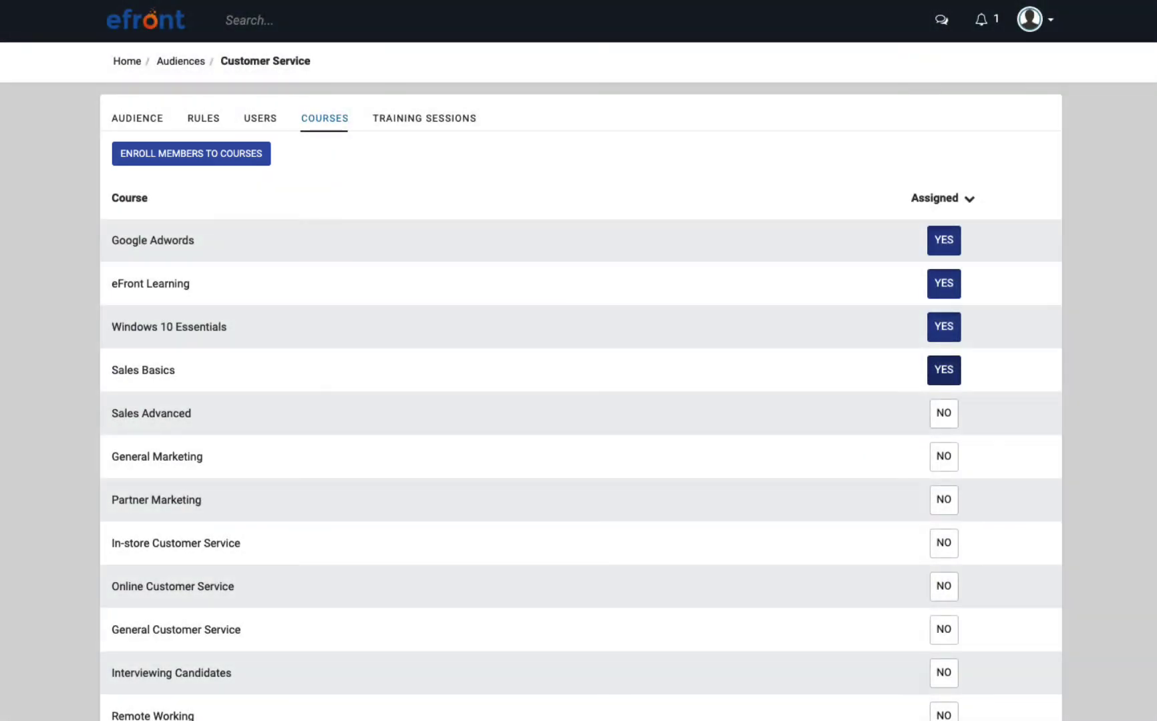
click(461, 123)
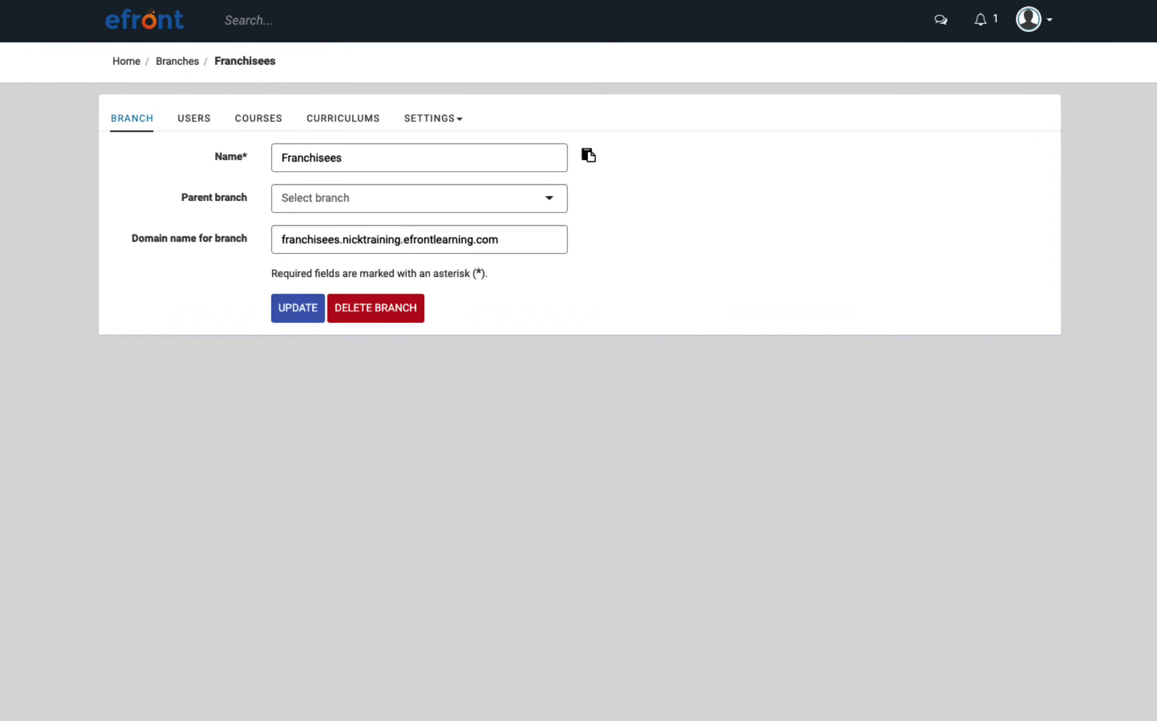
Review the Franchisees branch site options: name, motto, Blue theme and user limits.
click(434, 123)
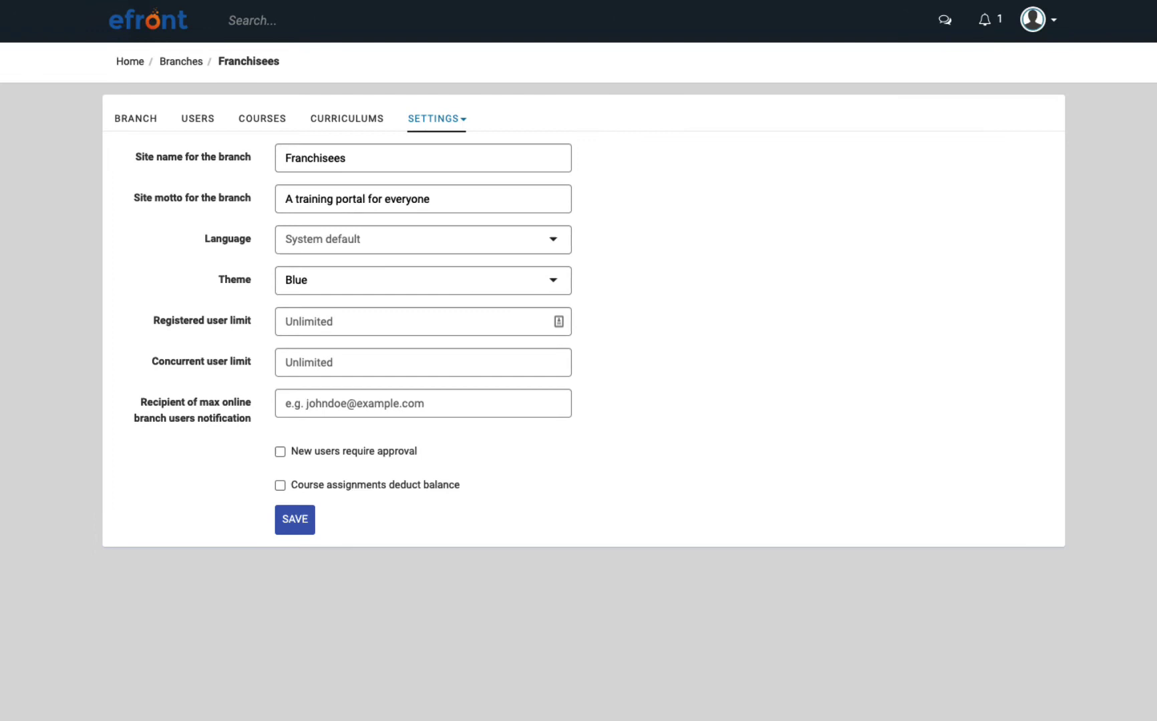
Assign Sales Advanced, Workplace Diversity & Inclusion and Cybersecurity courses to the Franchisees branch.
click(268, 121)
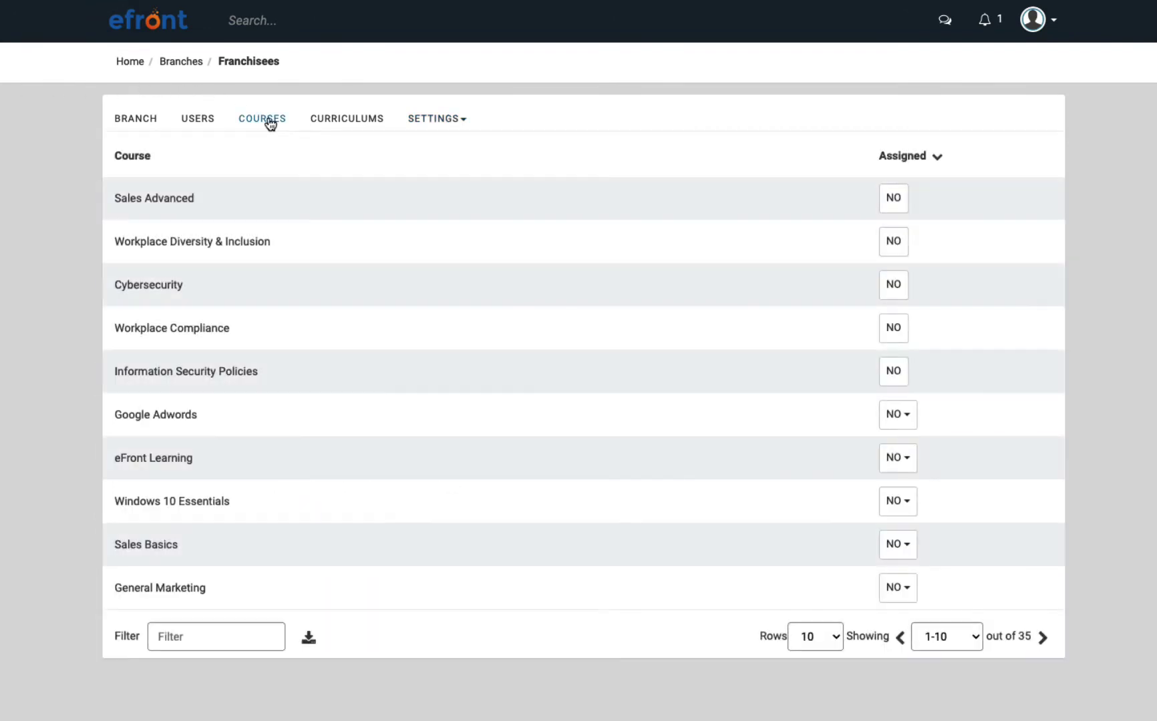
click(883, 205)
click(888, 239)
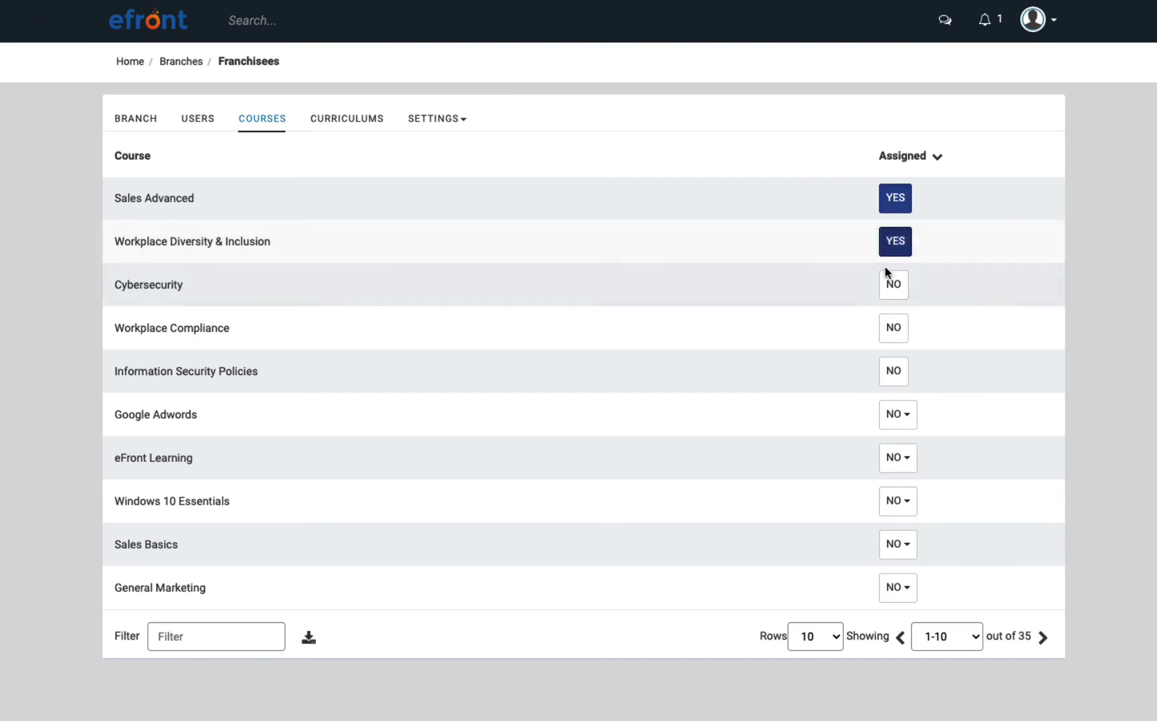
click(887, 286)
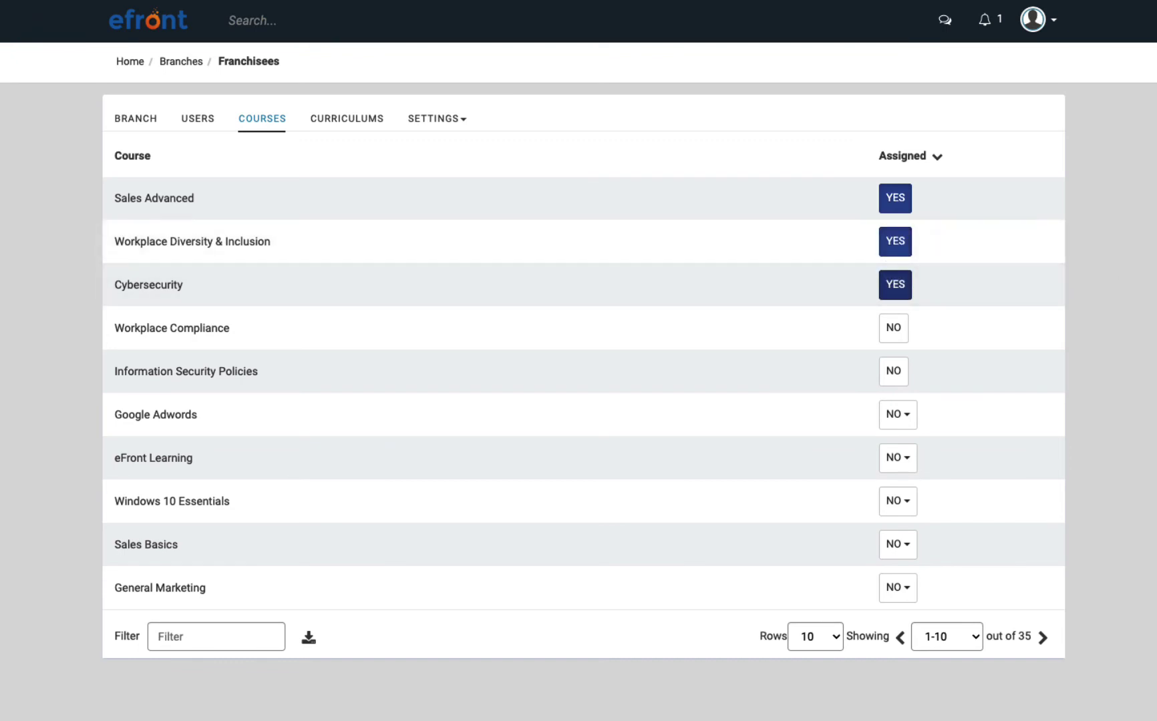
Assign the branch instructor and five learners to the Franchisees branch.
click(189, 121)
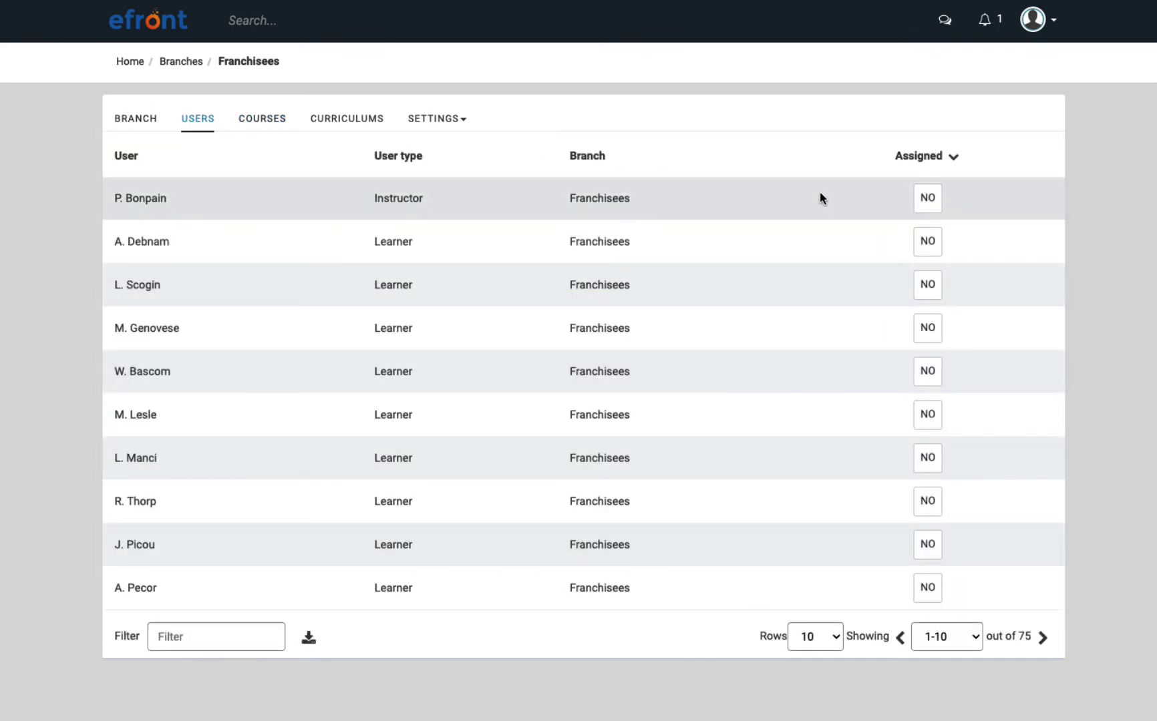
click(922, 203)
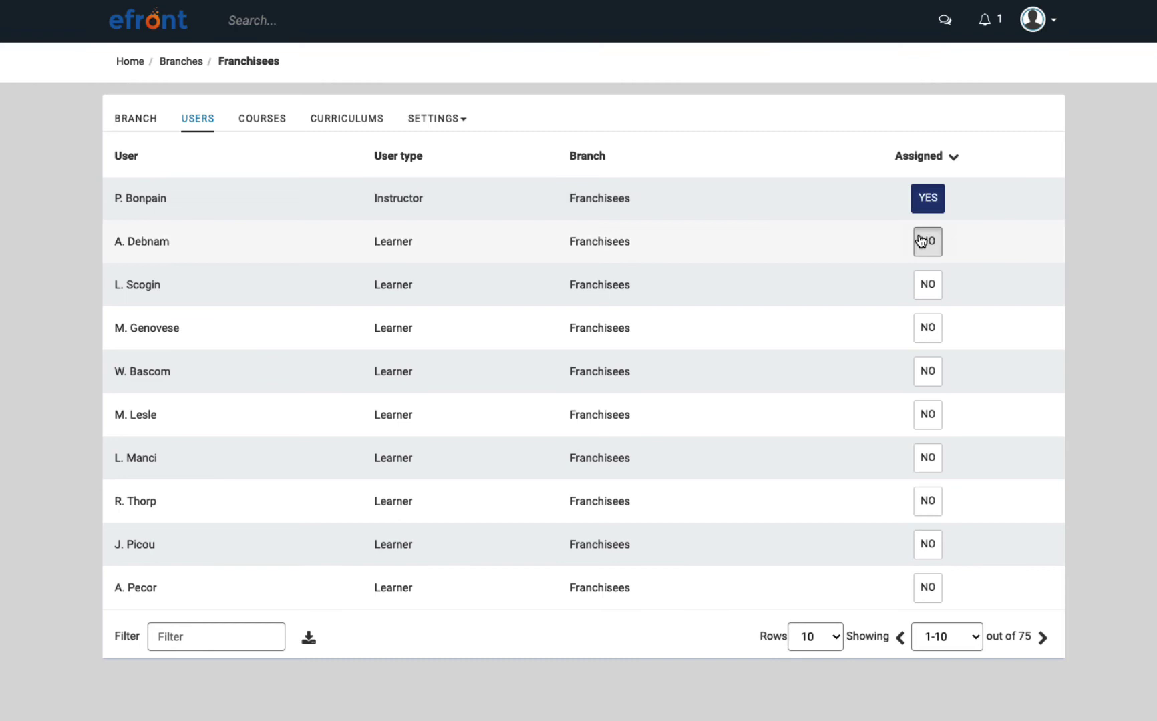
click(921, 241)
click(921, 283)
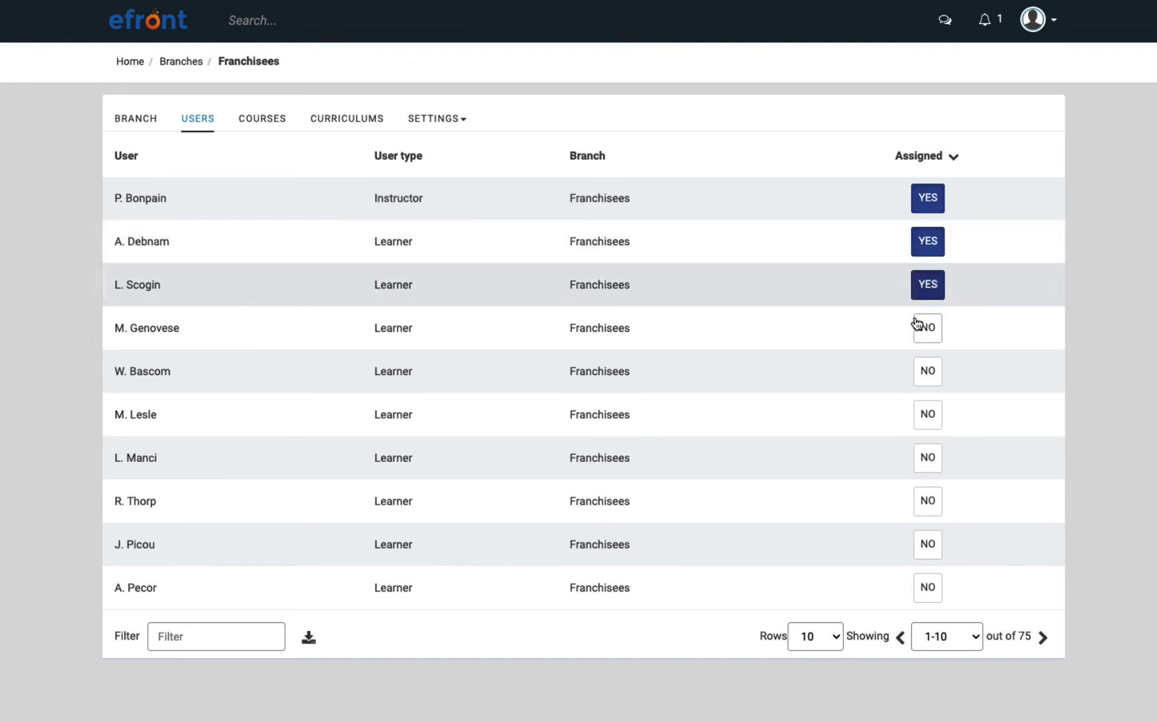
click(919, 371)
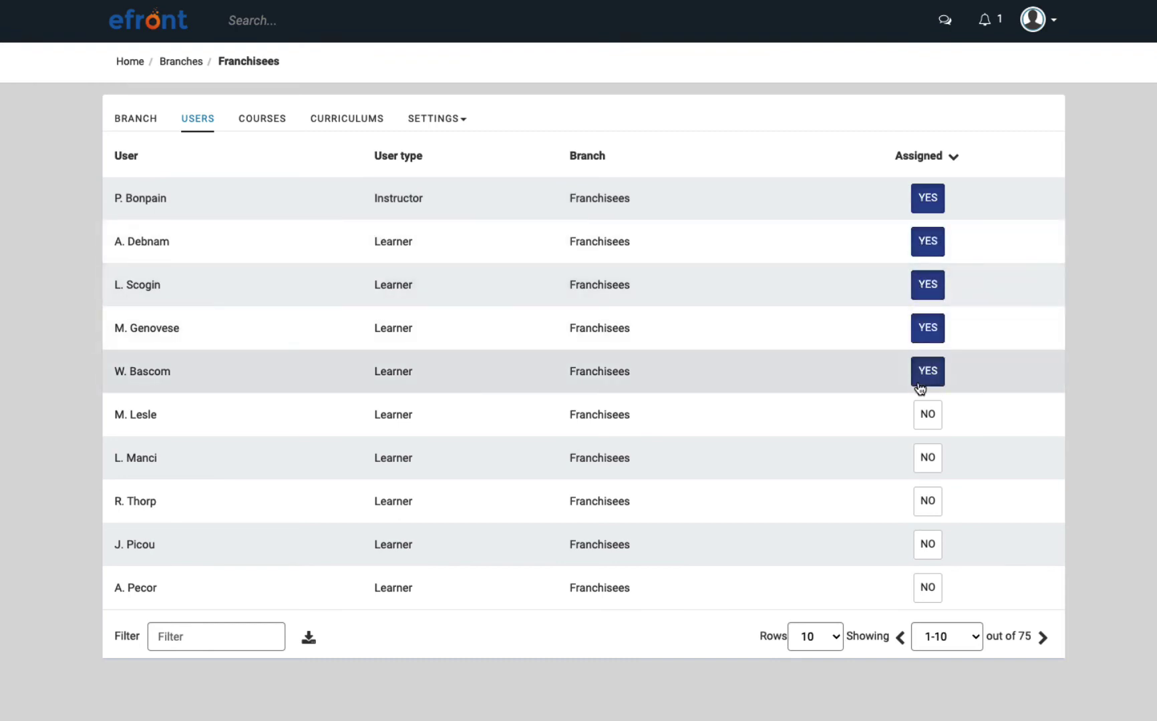
click(921, 414)
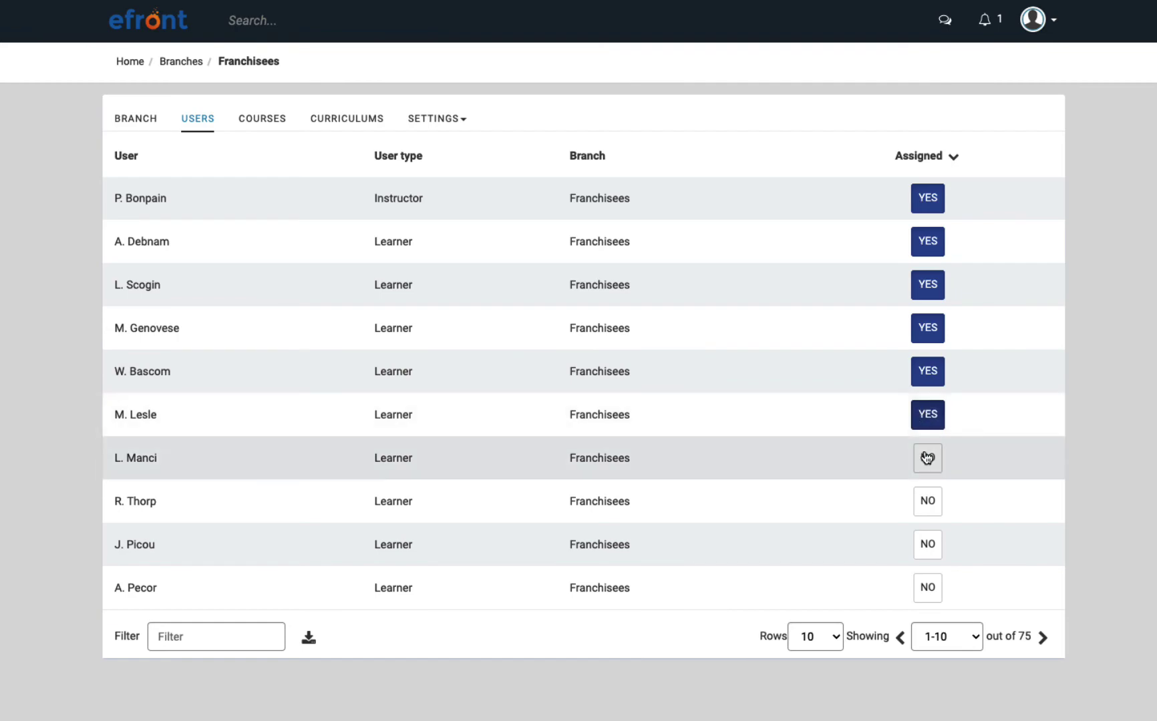
click(927, 461)
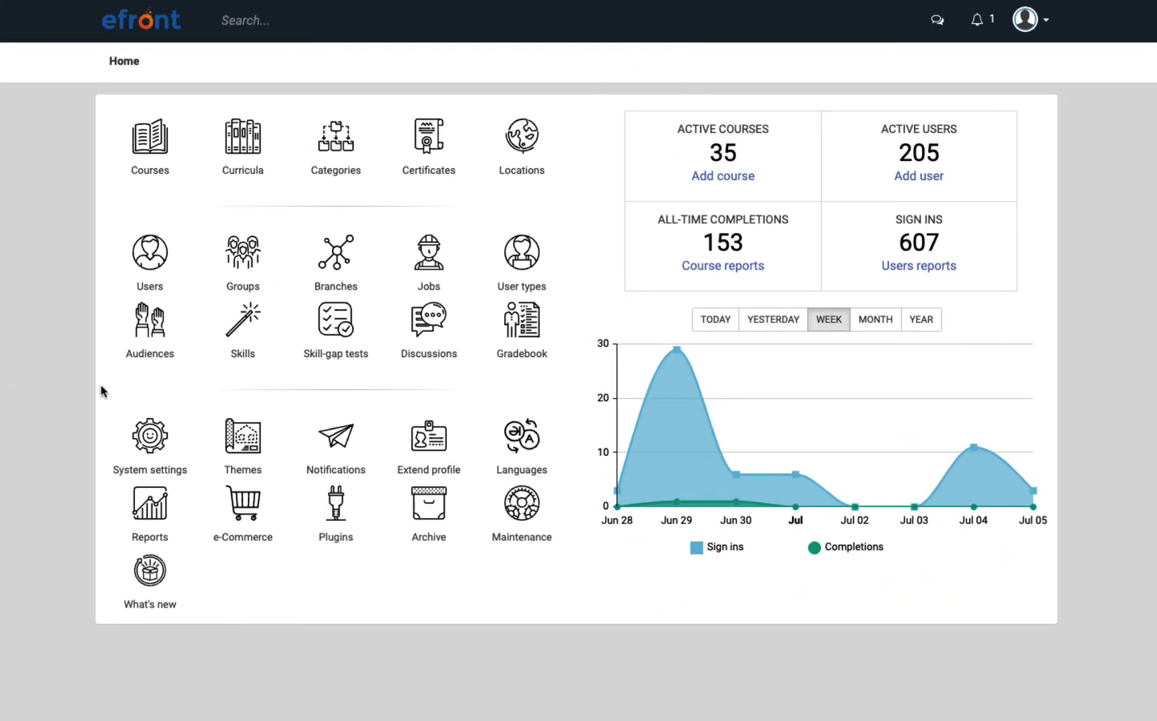
click(338, 356)
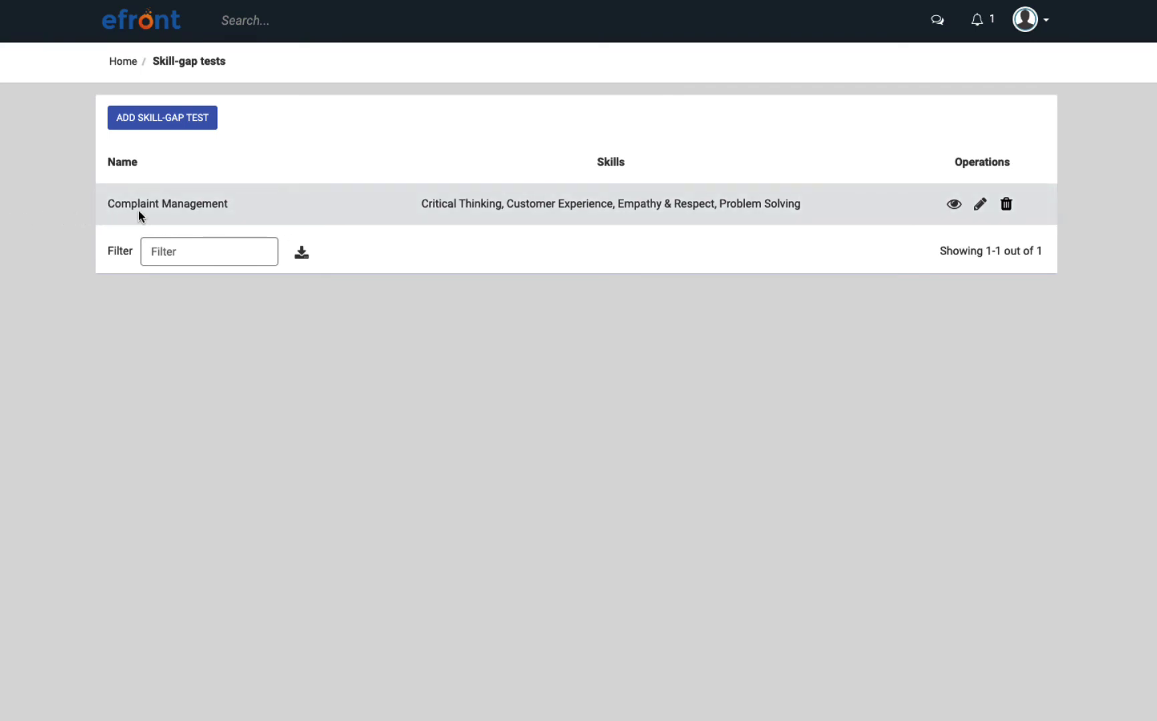
click(169, 204)
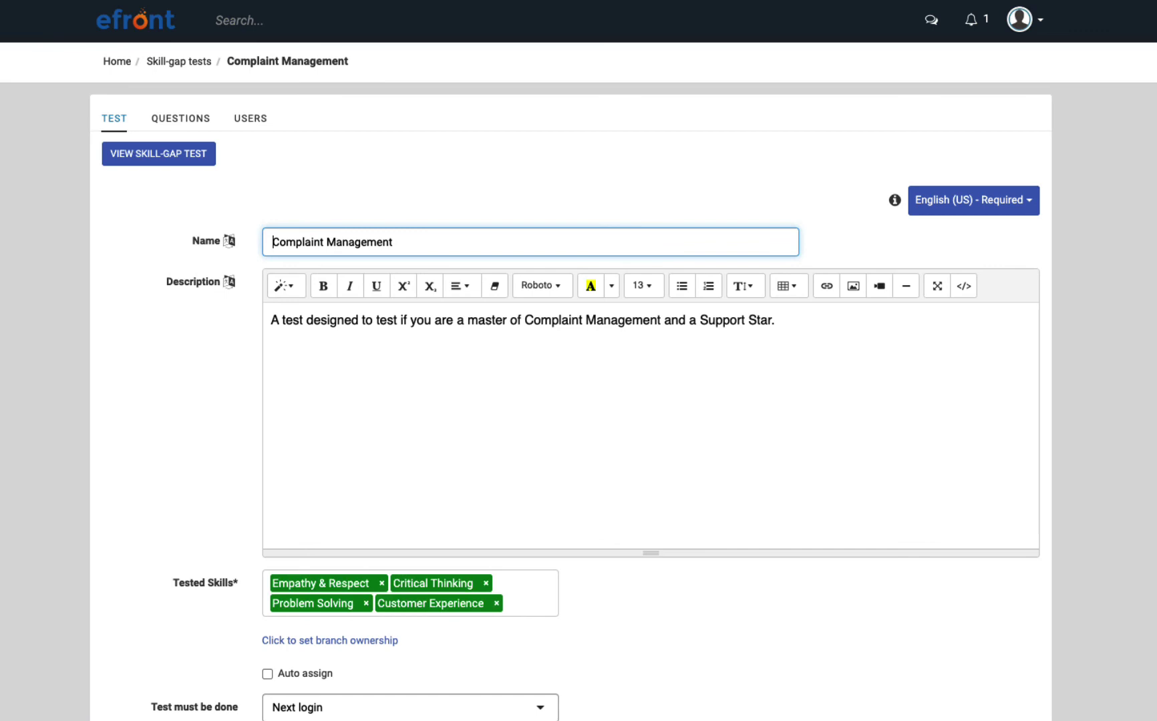
scroll(579, 360, down, 1)
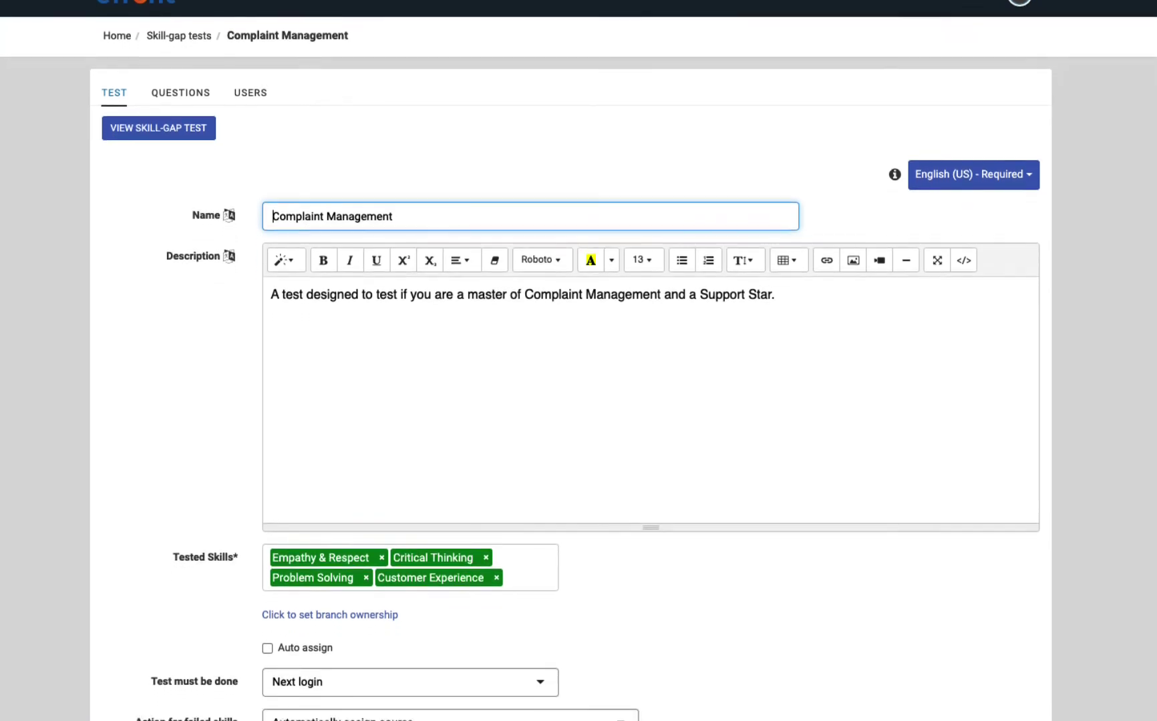
scroll(578, 361, down, 2)
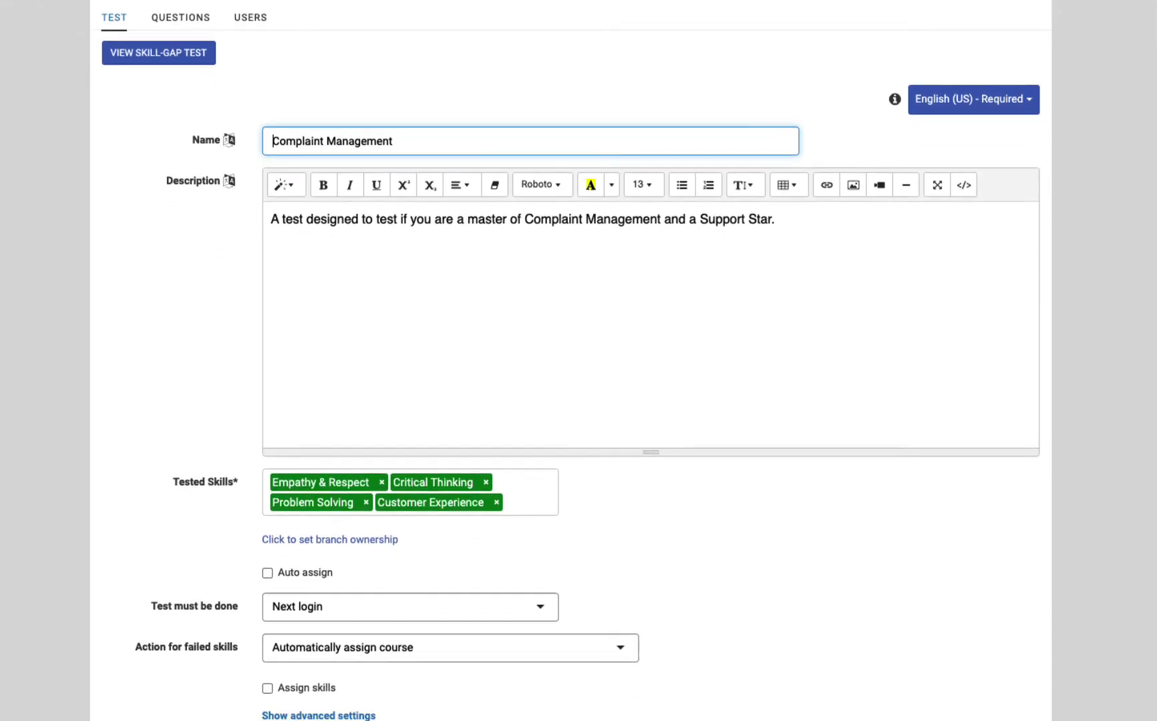
scroll(578, 361, down, 1)
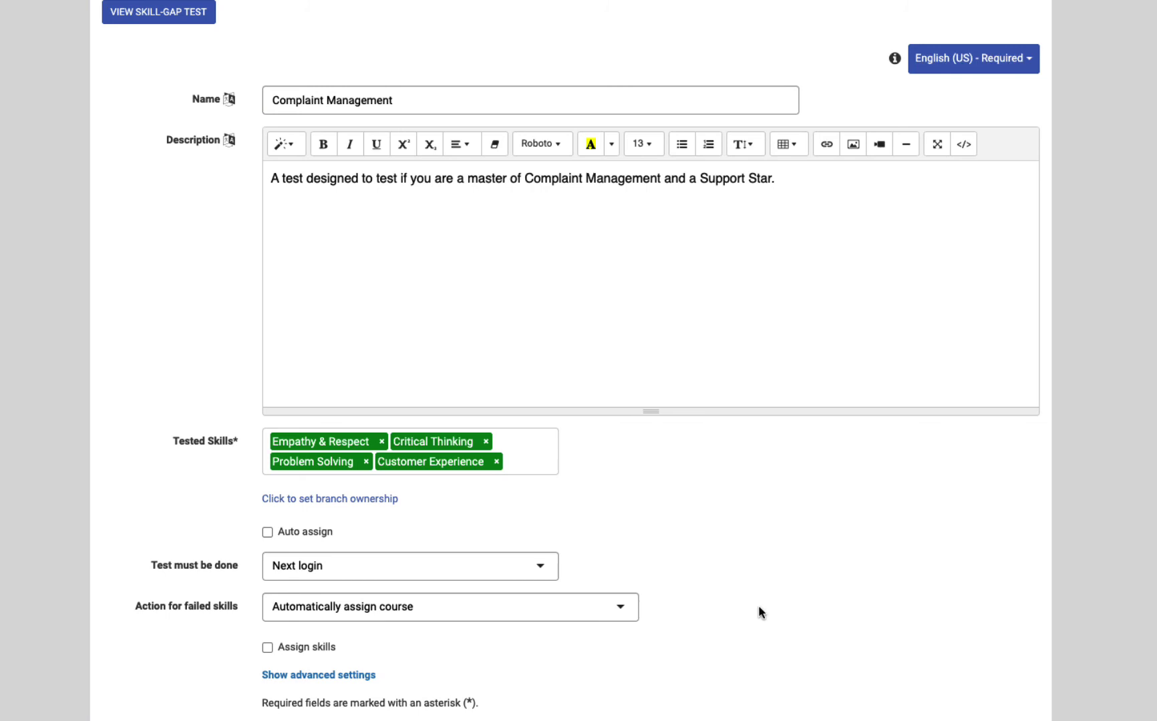
click(629, 611)
click(629, 611)
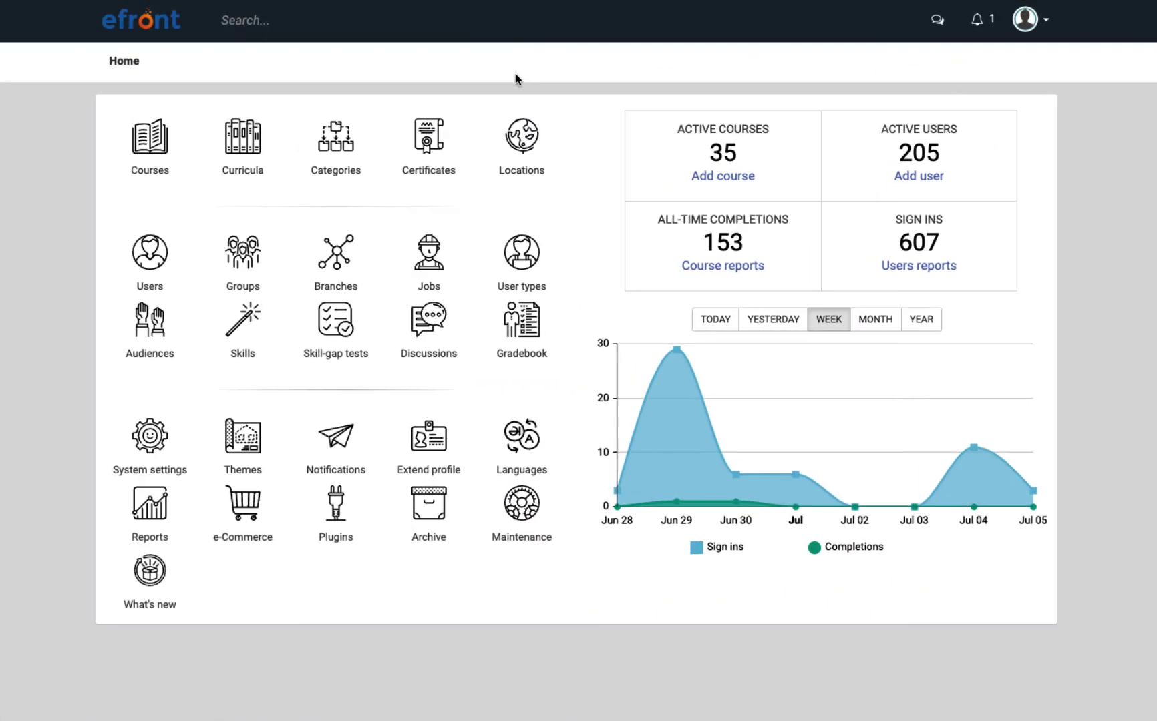
click(523, 156)
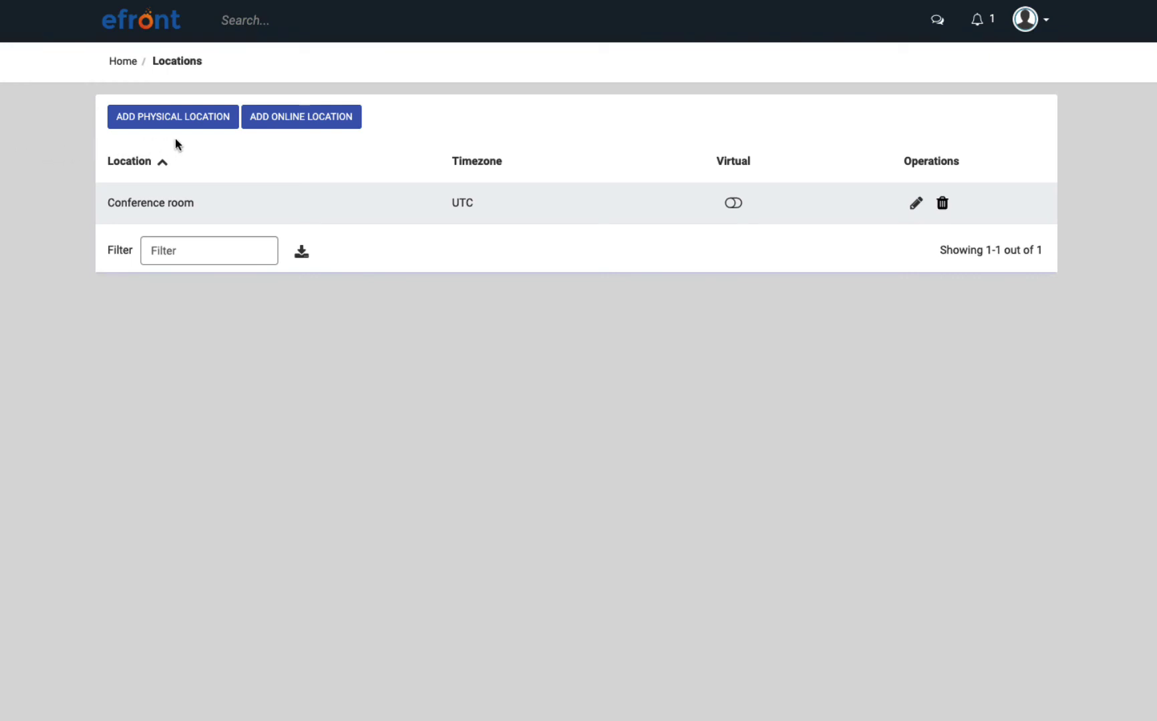
click(306, 129)
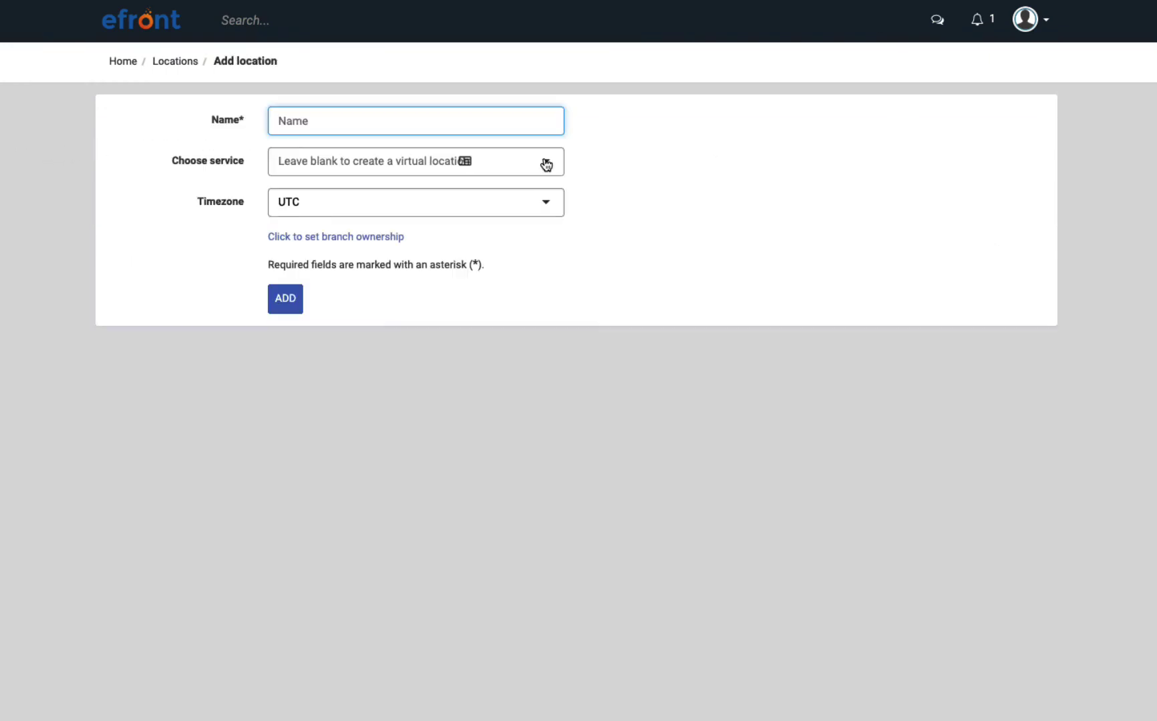
click(545, 160)
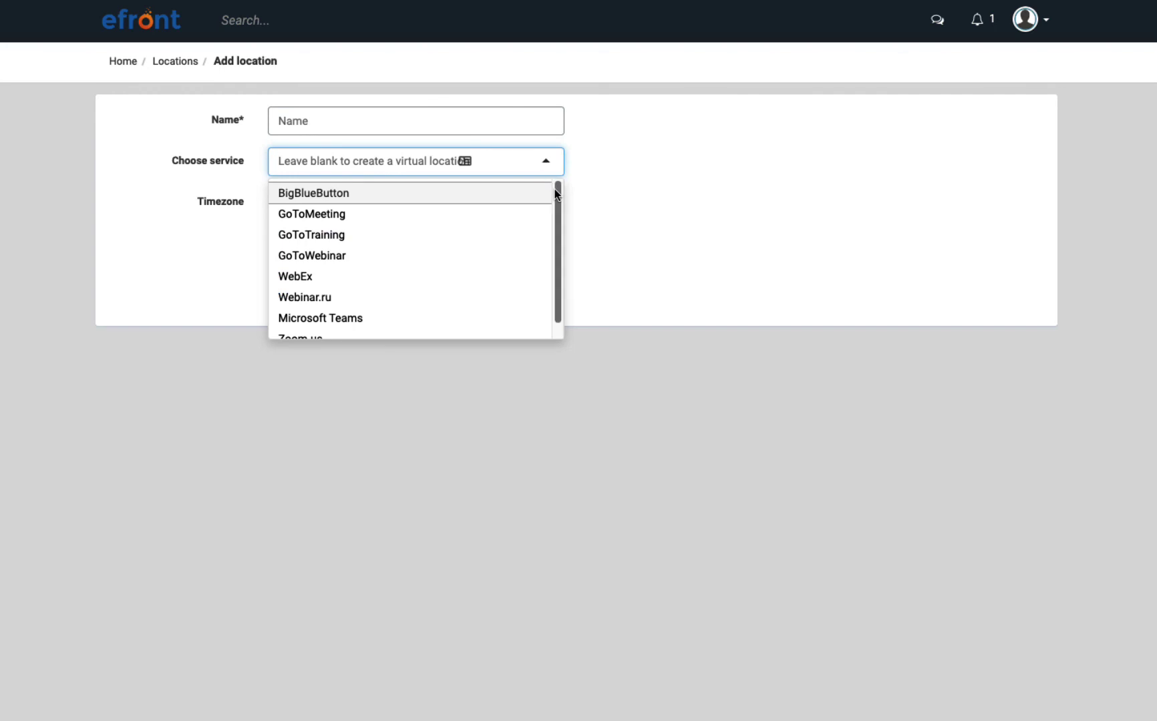
drag(555, 191, 555, 214)
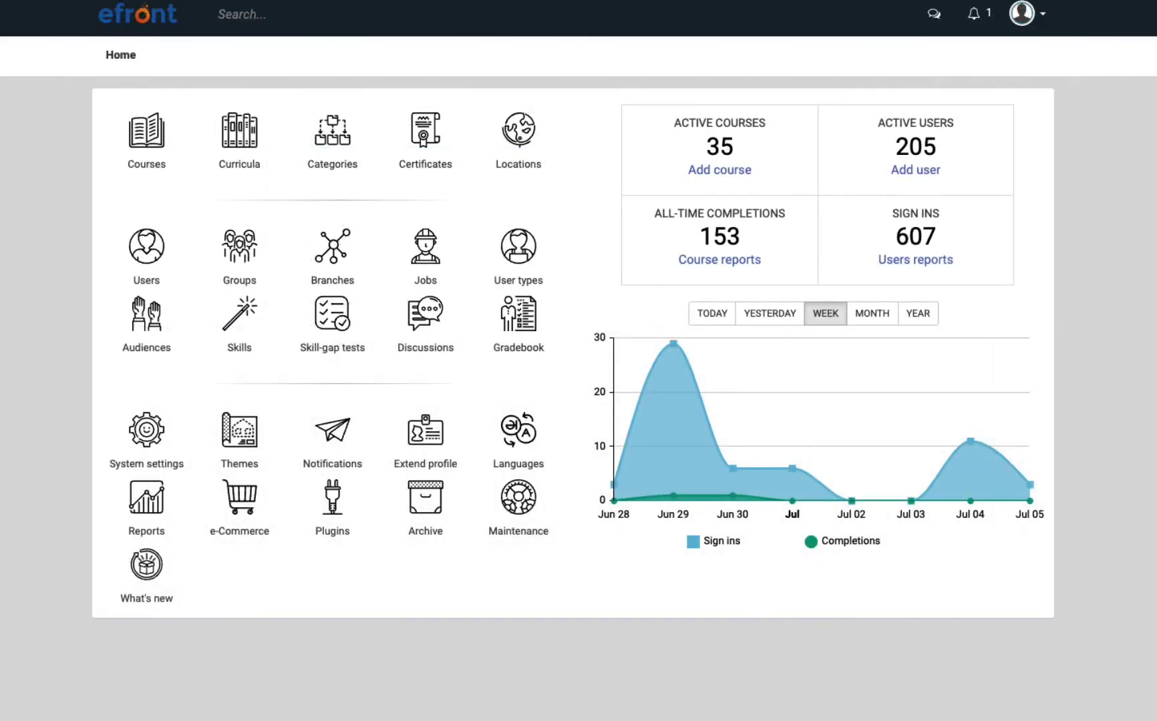
click(429, 143)
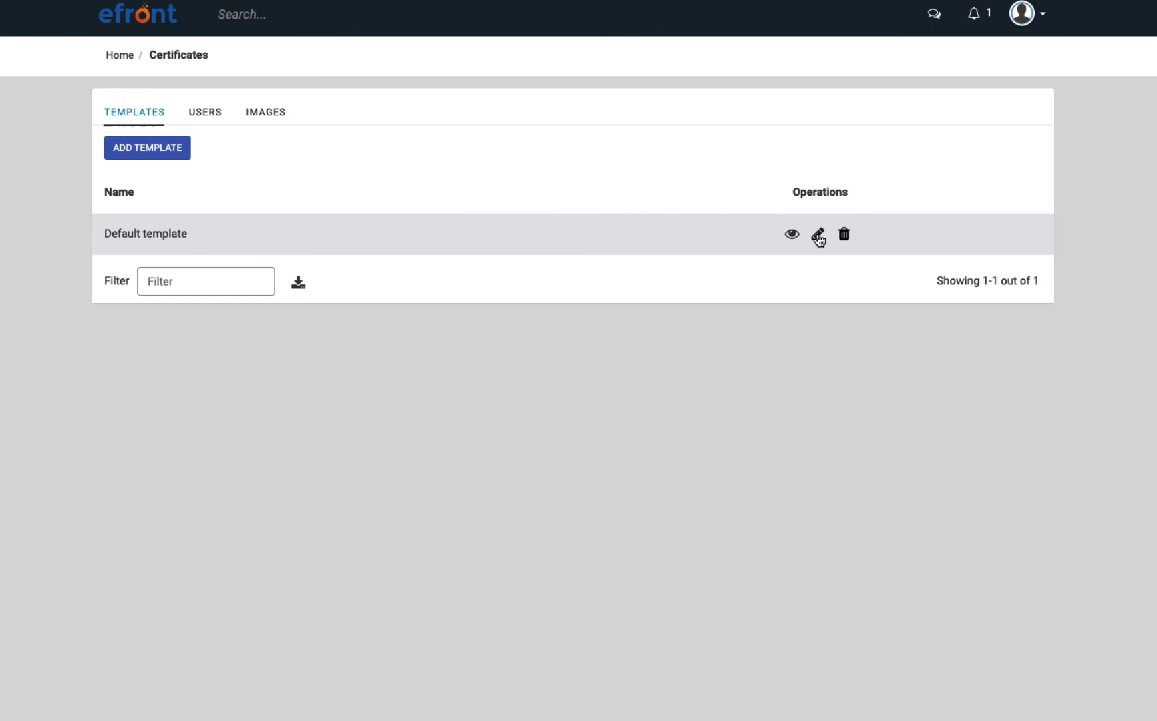
click(817, 235)
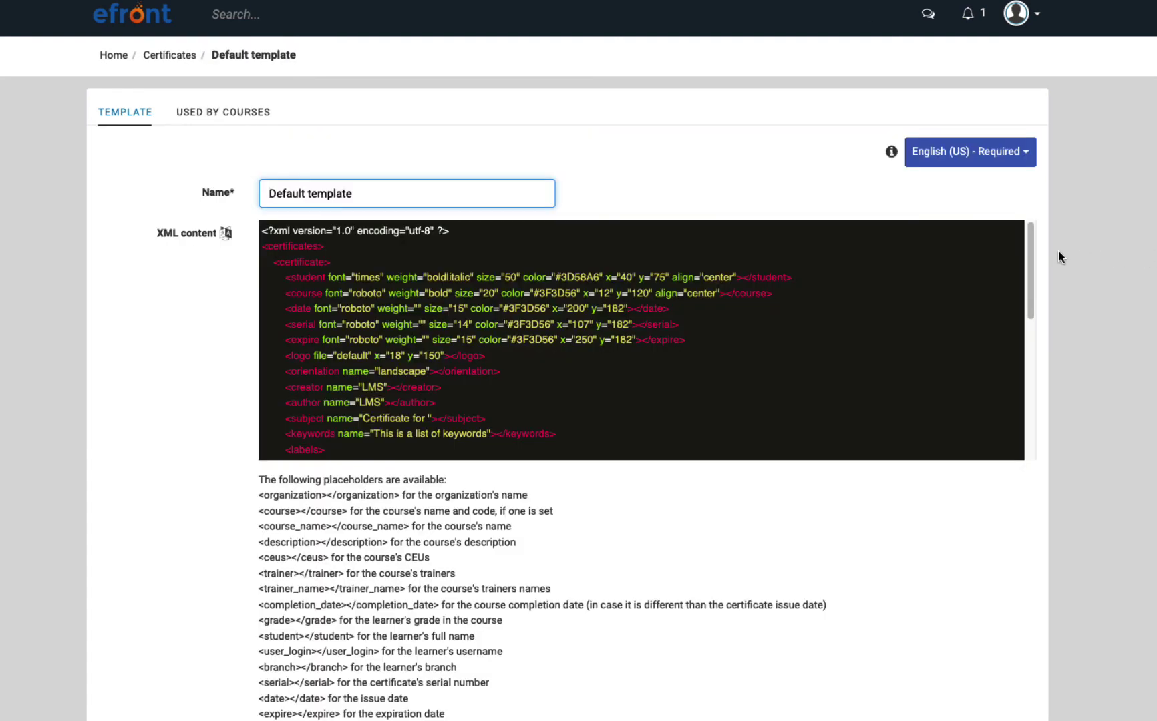
drag(1032, 251, 1033, 390)
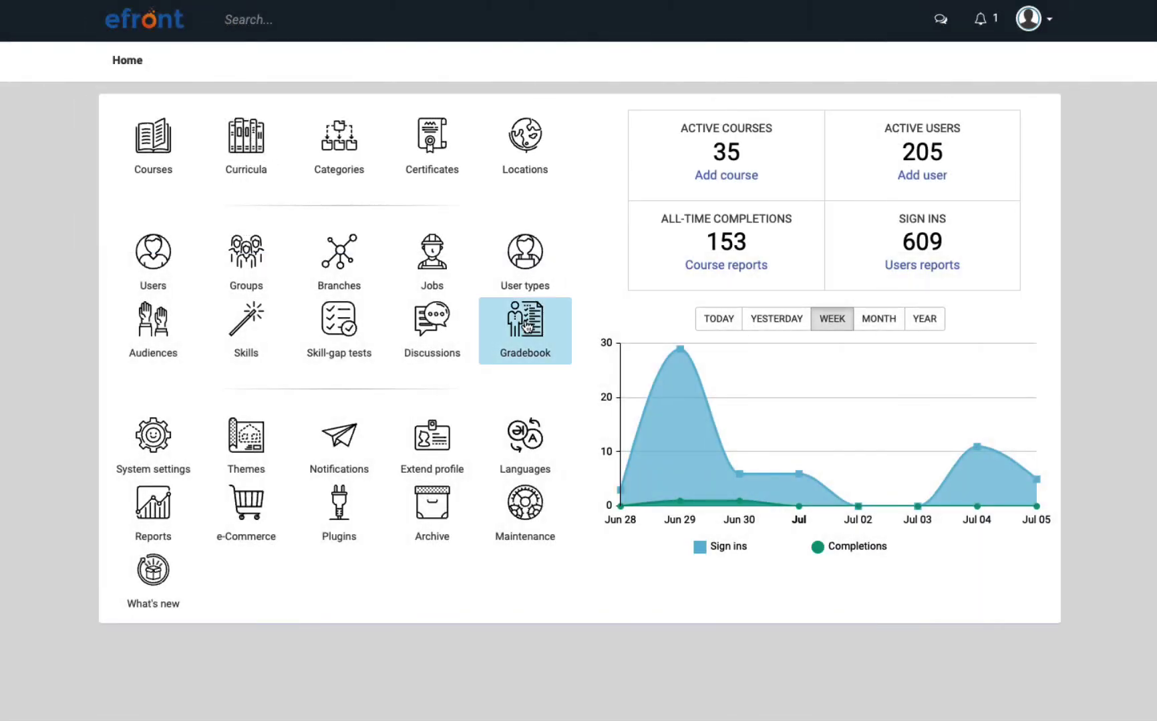
click(527, 326)
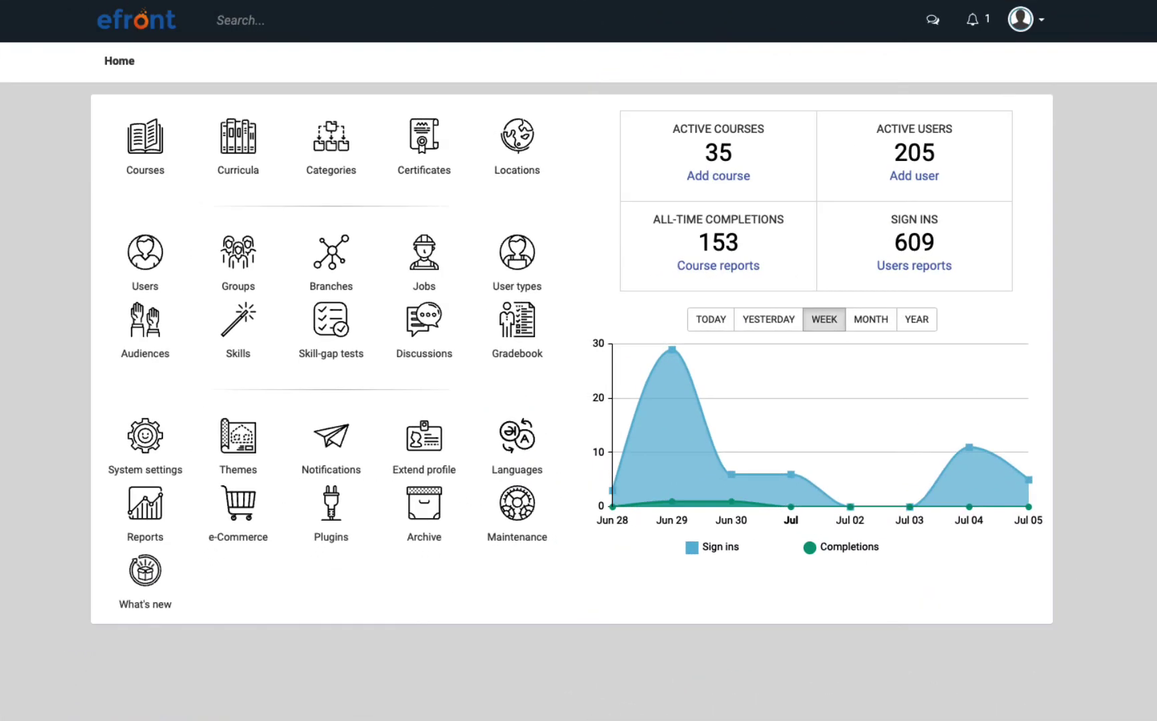
Apply the Pending Courses saved filter to the Users report and show its mass actions.
click(127, 525)
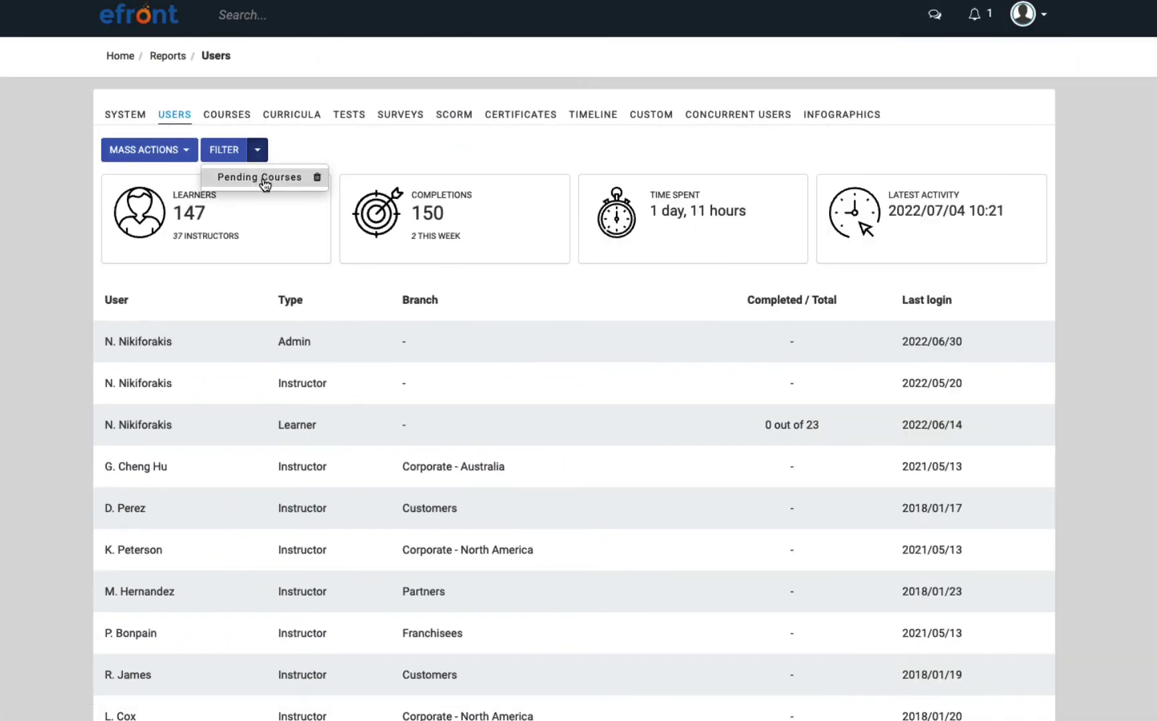
click(264, 187)
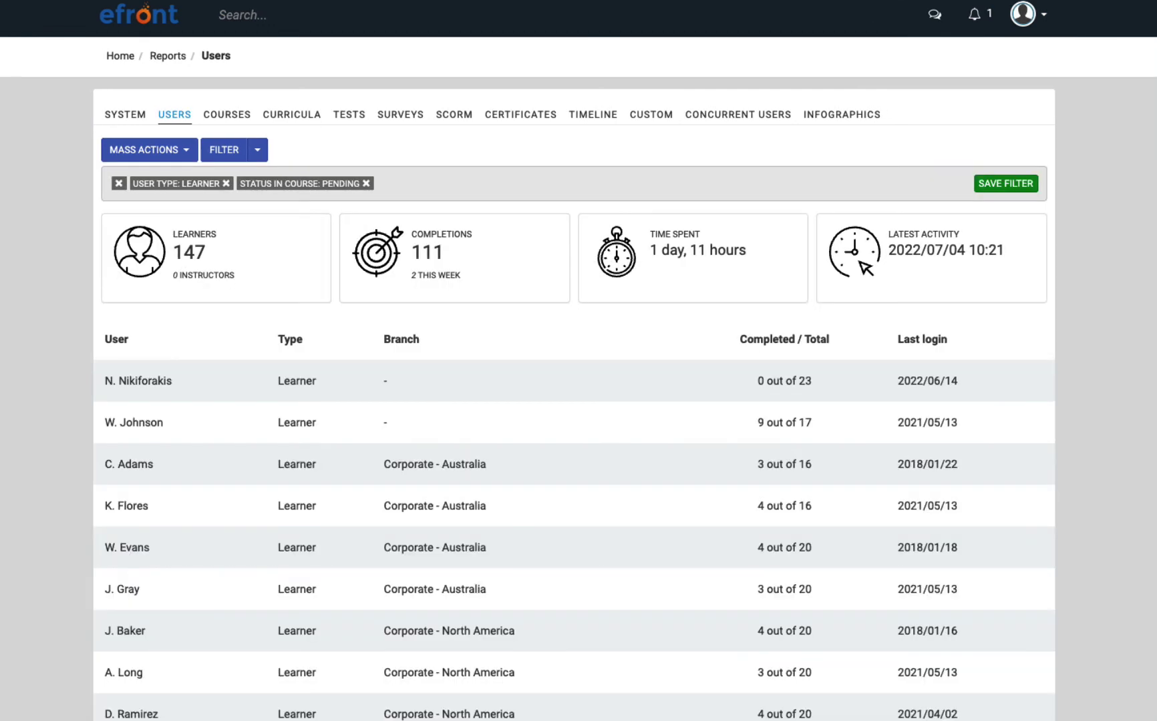
click(149, 149)
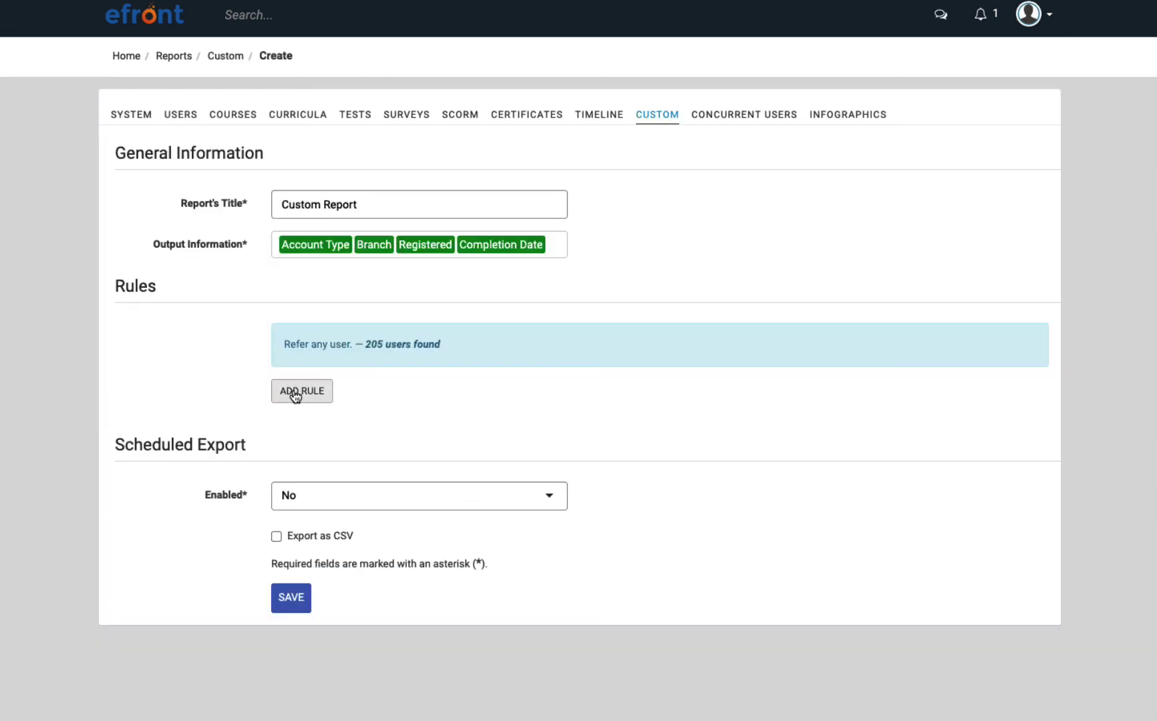
Add a rule row to the custom report and browse the available rule conditions.
click(295, 394)
click(545, 394)
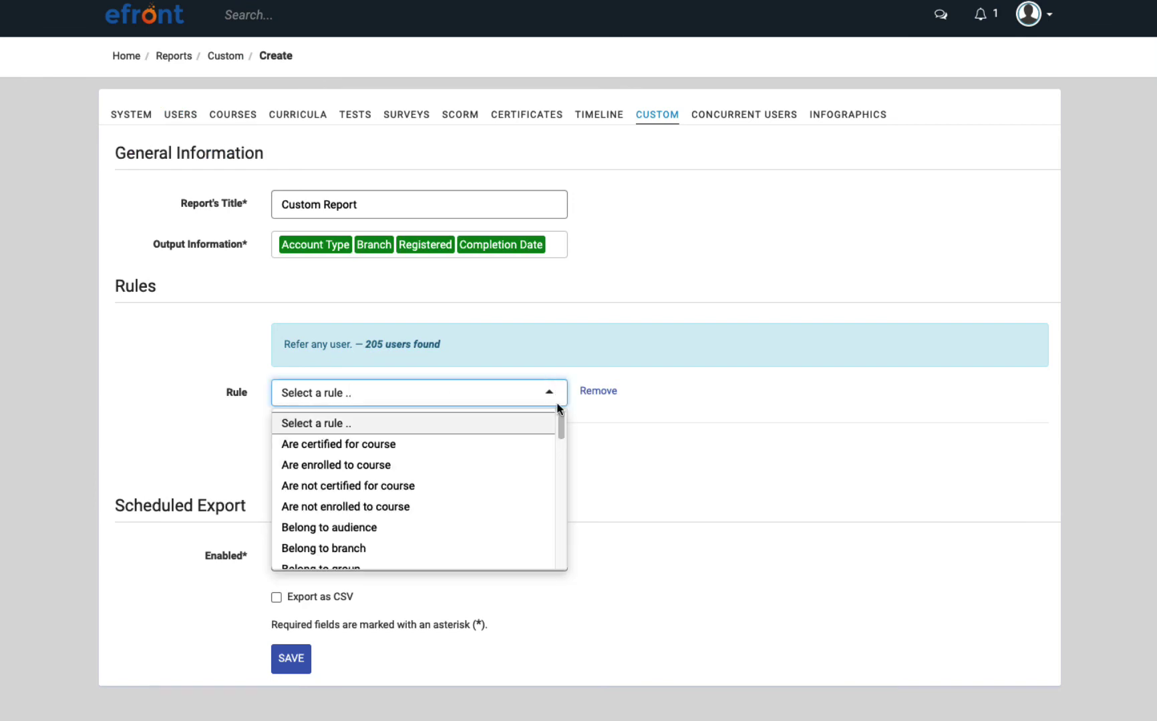
scroll(559, 427, down, 2)
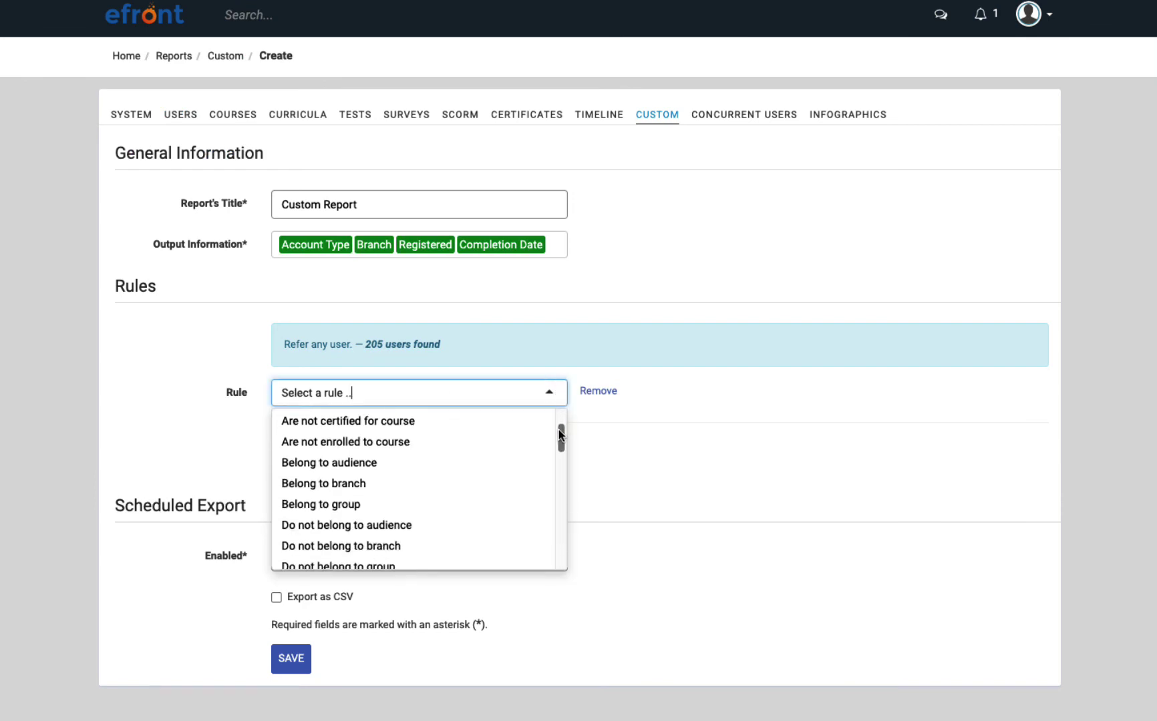
drag(559, 435, 556, 471)
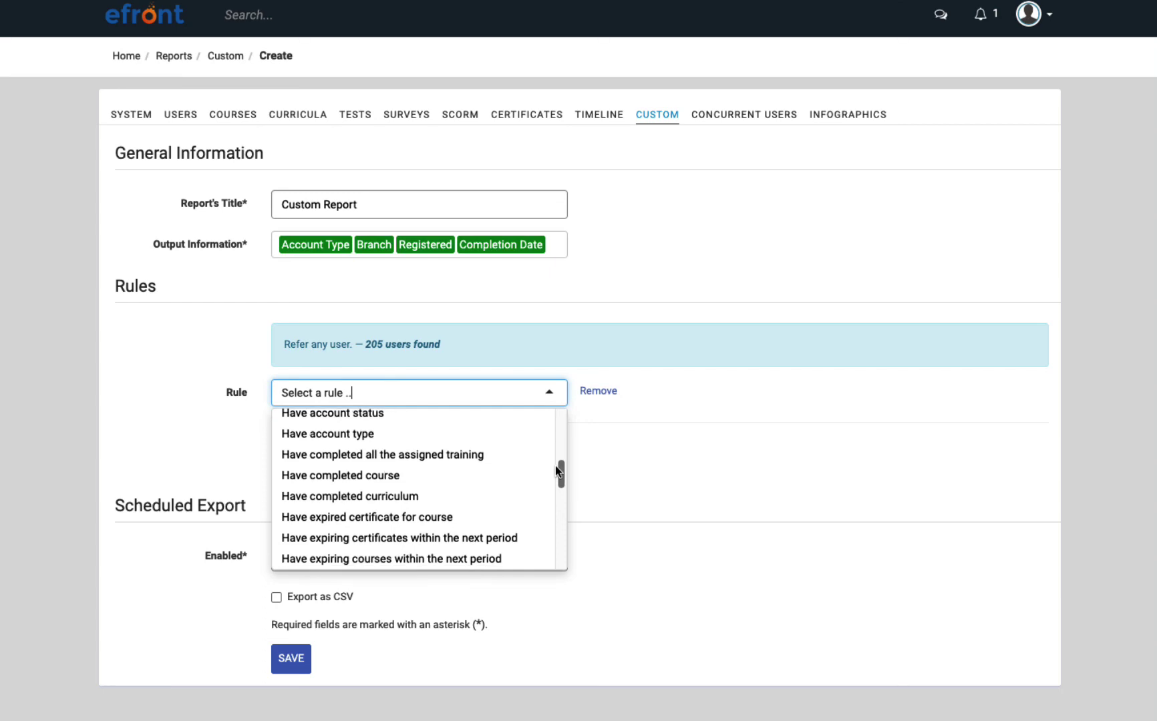